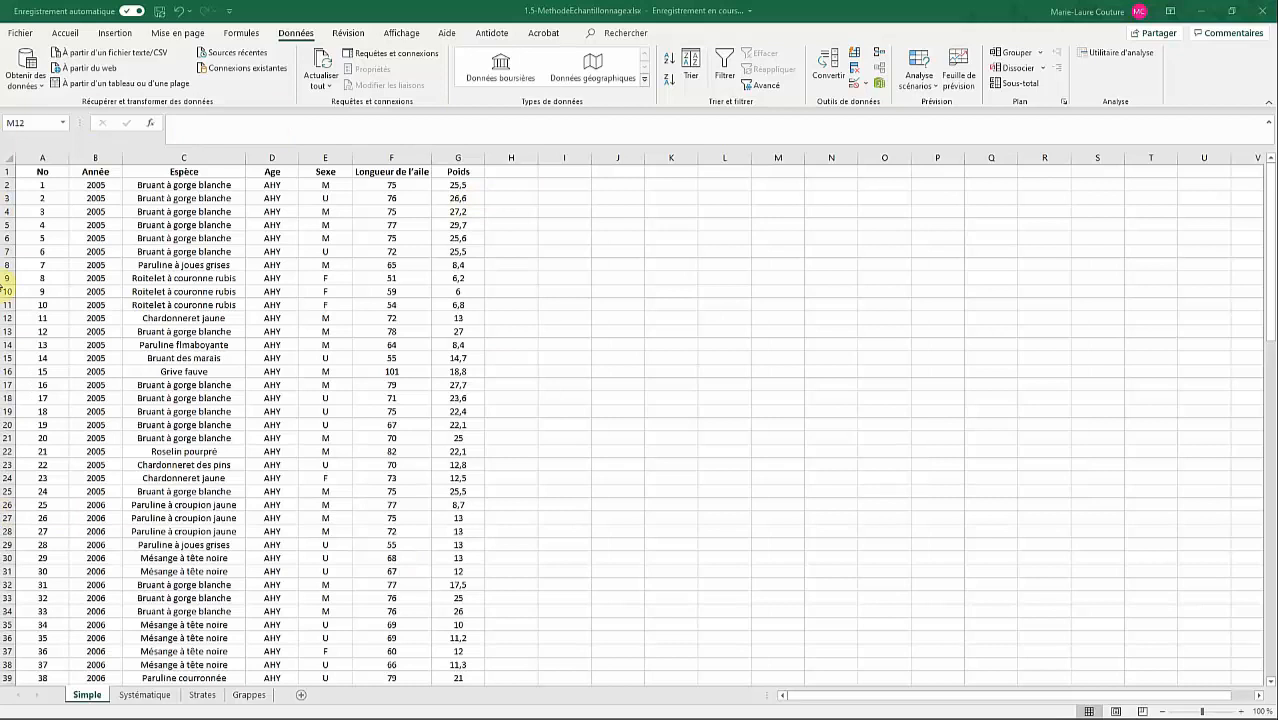
# Look through the bird records on the Simple sheet down to the last row.
pyautogui.scroll(-20, 100, 430)
pyautogui.scroll(4, 83, 354)
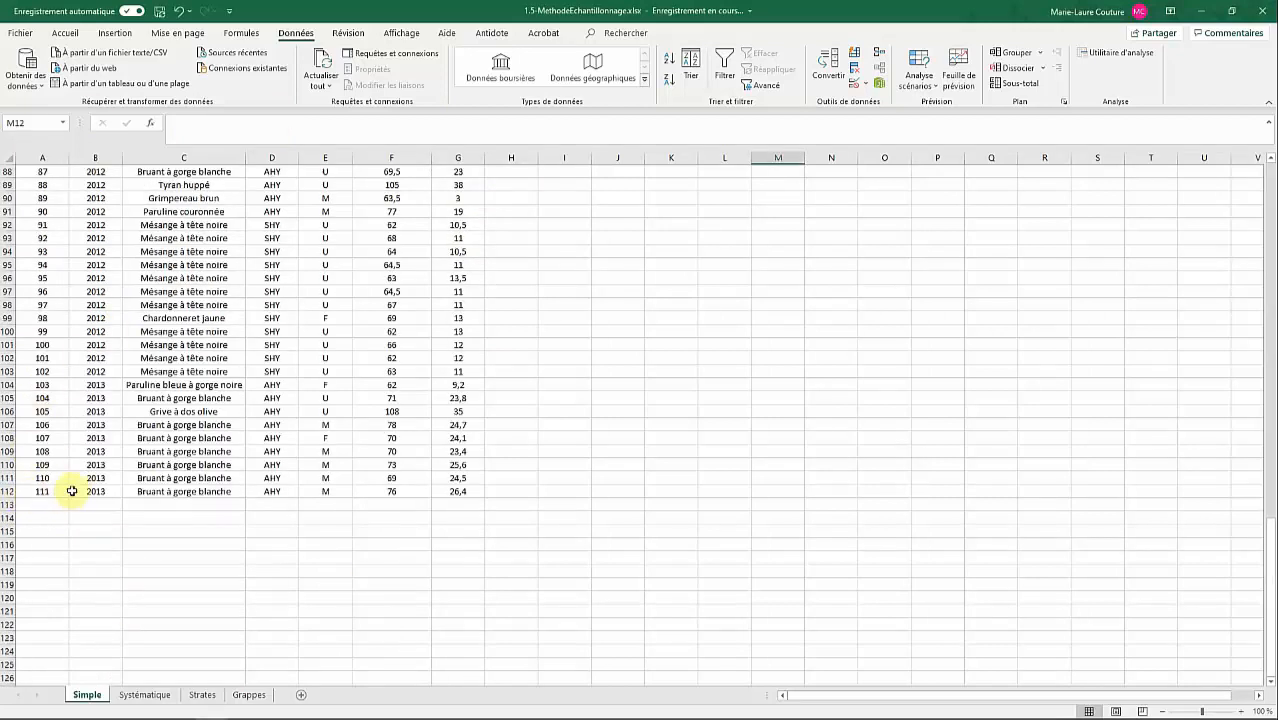
pyautogui.scroll(20, 190, 452)
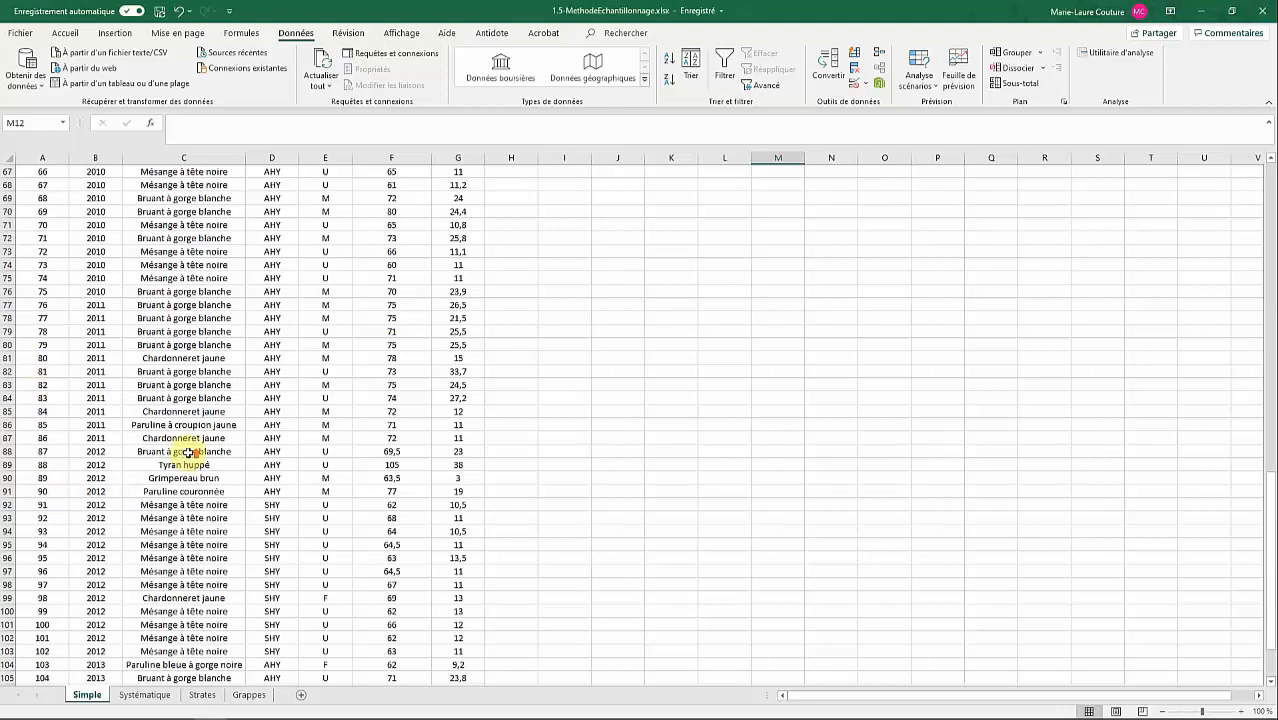
pyautogui.scroll(1, 193, 452)
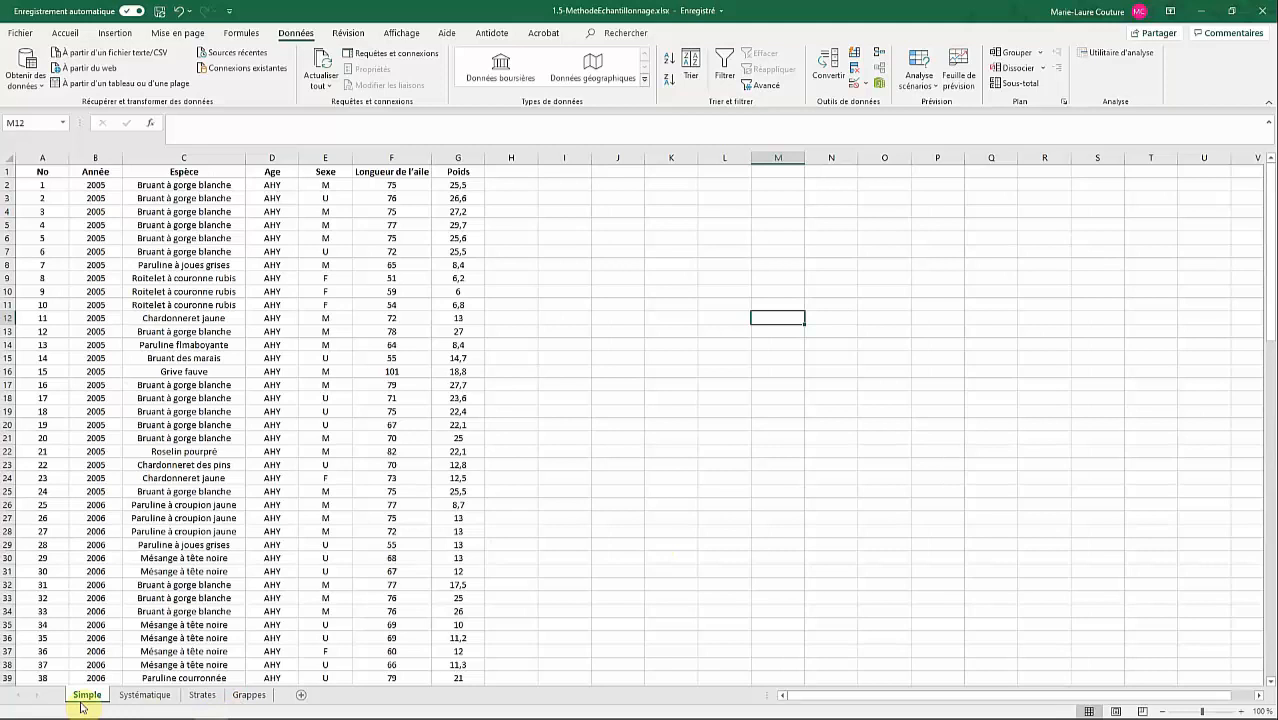
pyautogui.click(510, 210)
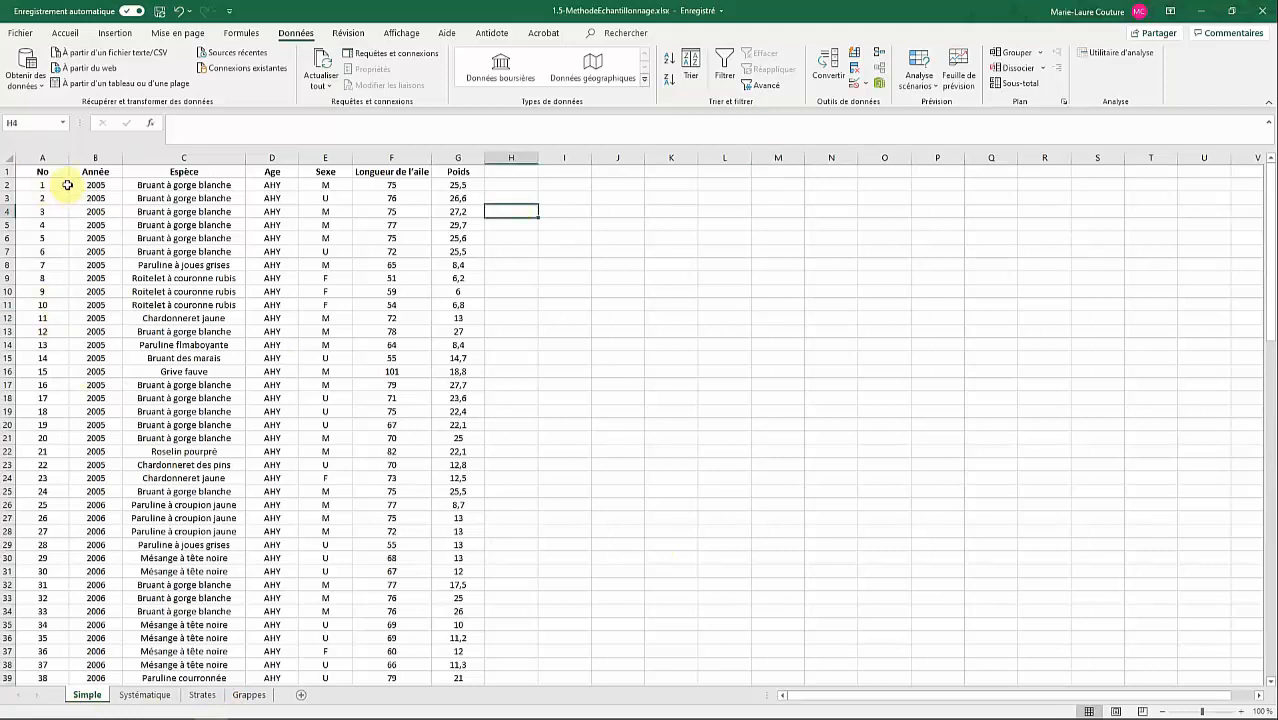
pyautogui.press('Right')
pyautogui.press('Right')
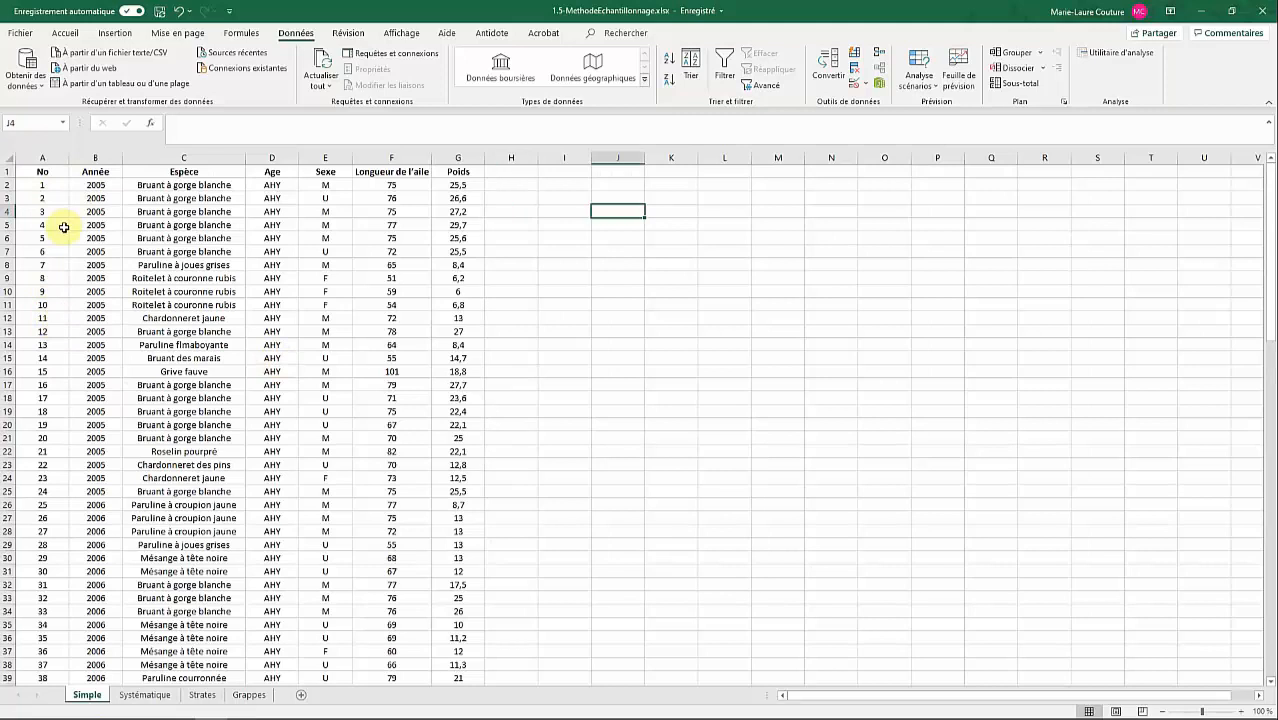
pyautogui.press('Left')
pyautogui.press('Left')
pyautogui.press('Down')
pyautogui.press('Down')
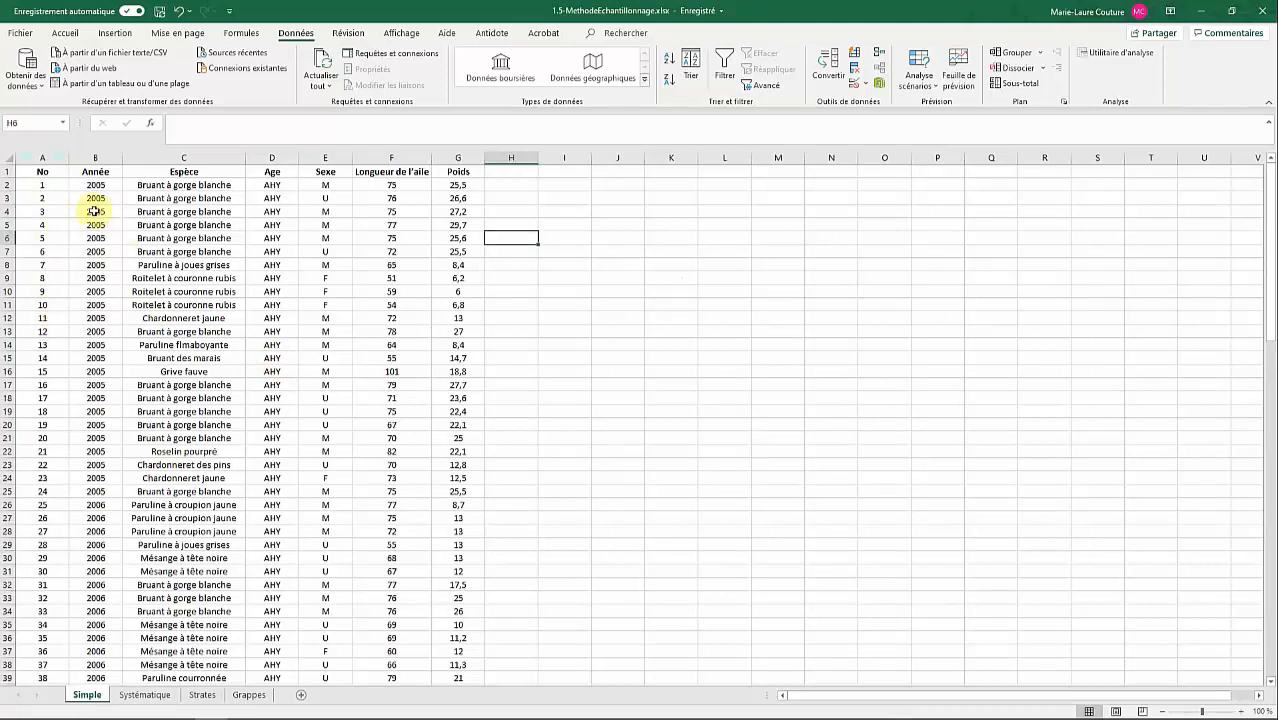
# Insert an empty column before the No column and give it the header Aléatoire.
pyautogui.click(49, 151)
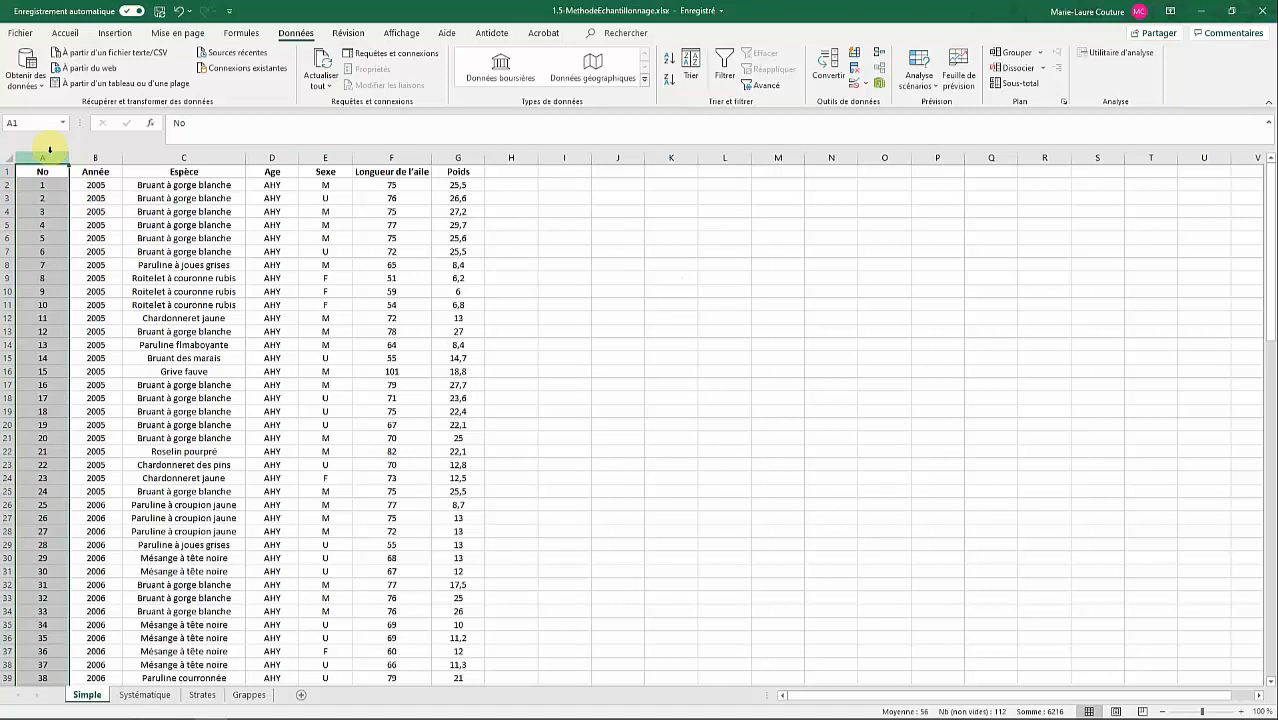
pyautogui.rightClick(50, 155)
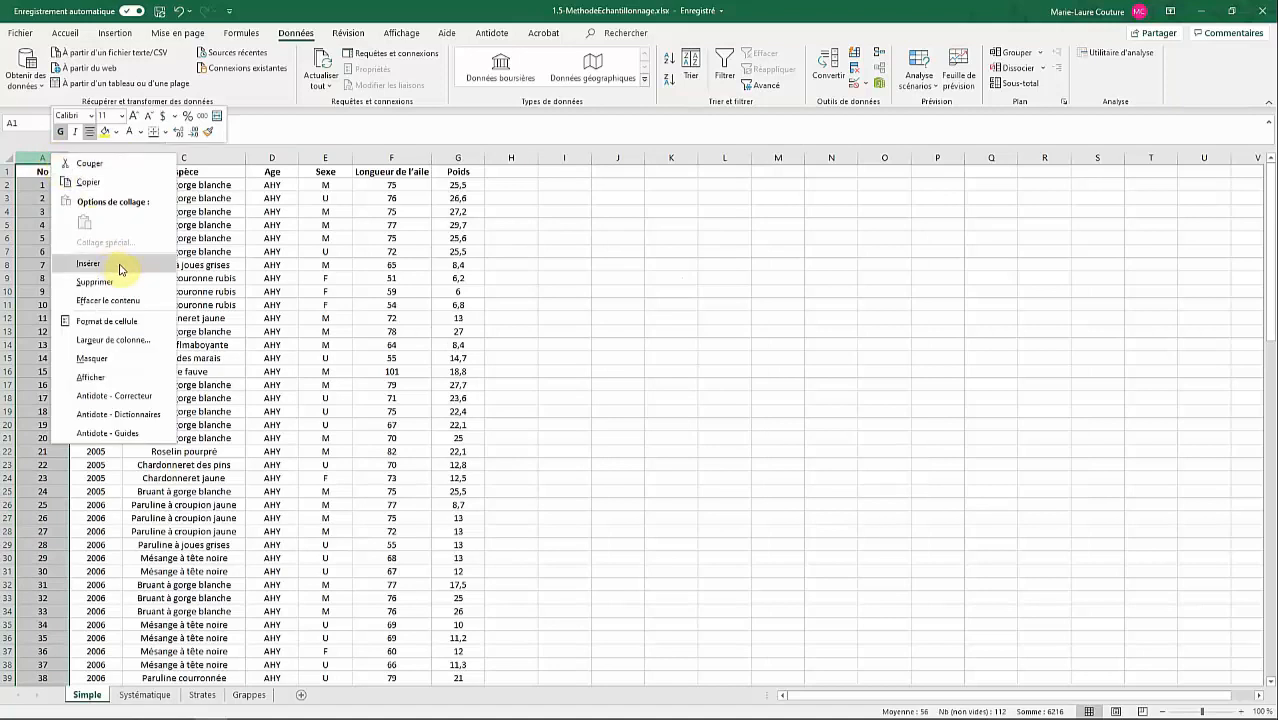
pyautogui.click(119, 266)
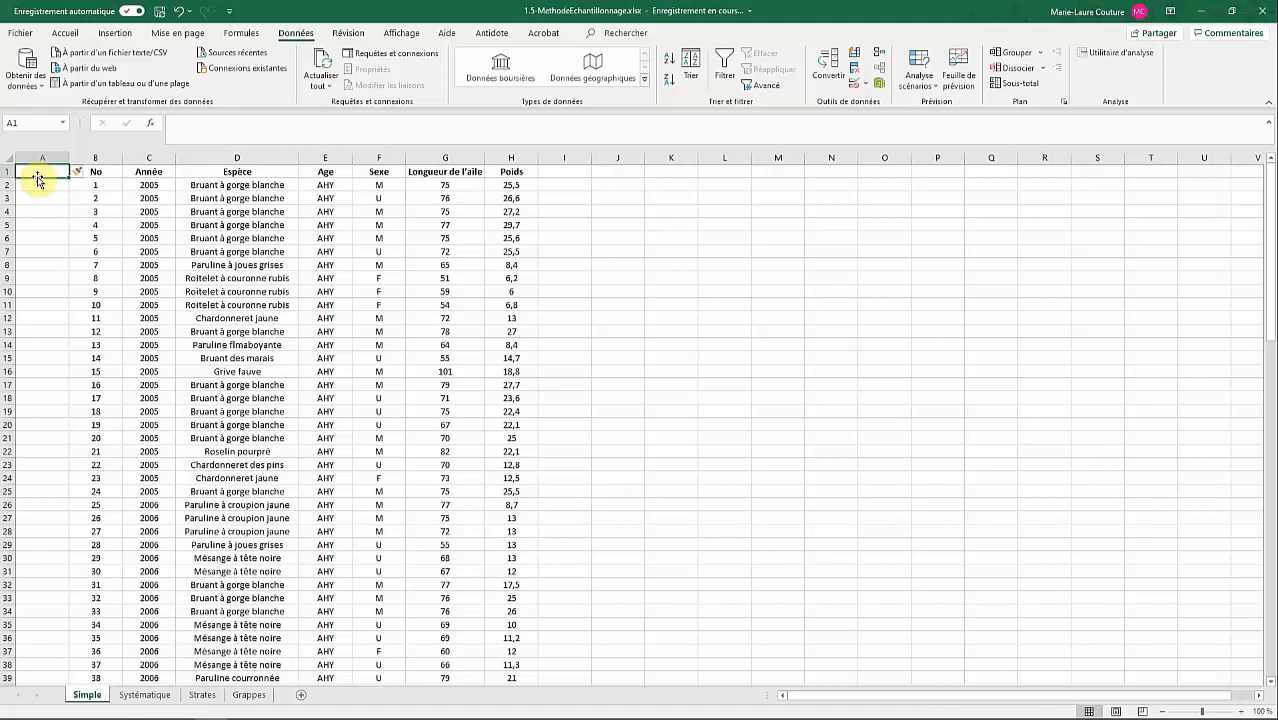
pyautogui.write('Aléatoire')
pyautogui.press('Return')
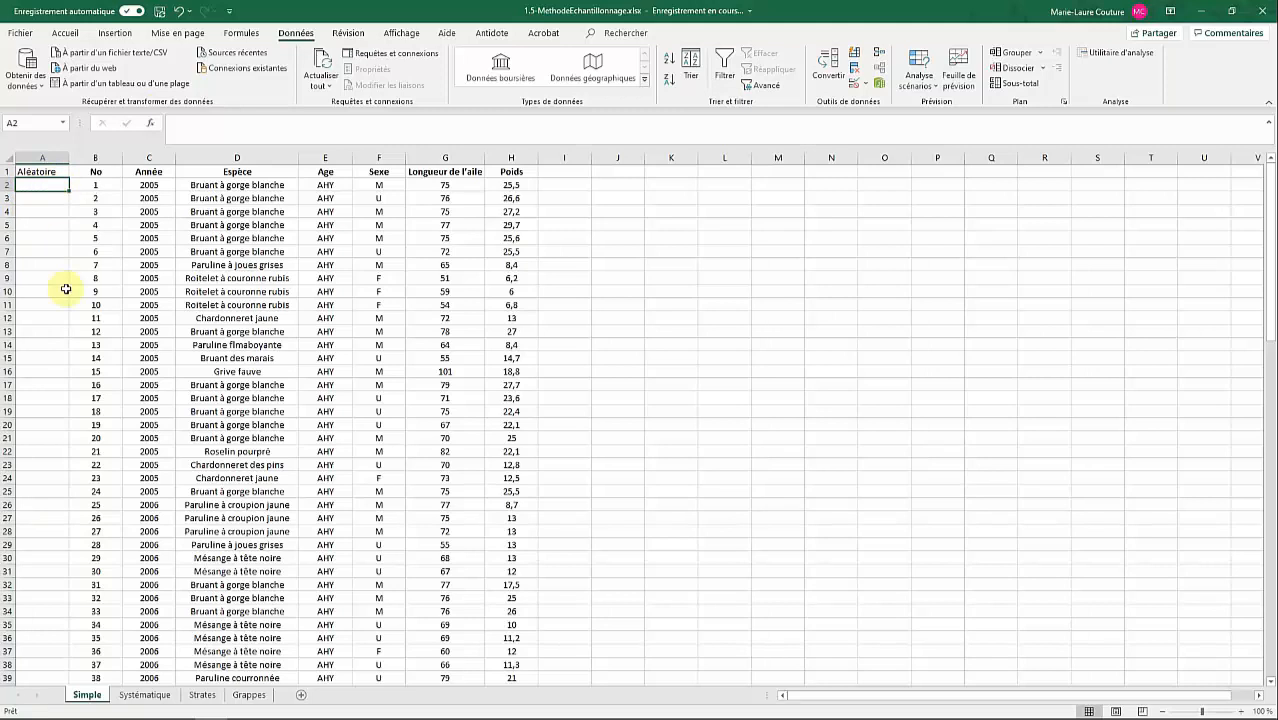
# Enter the random number formula =ALEA() in cell A2.
pyautogui.doubleClick(48, 187)
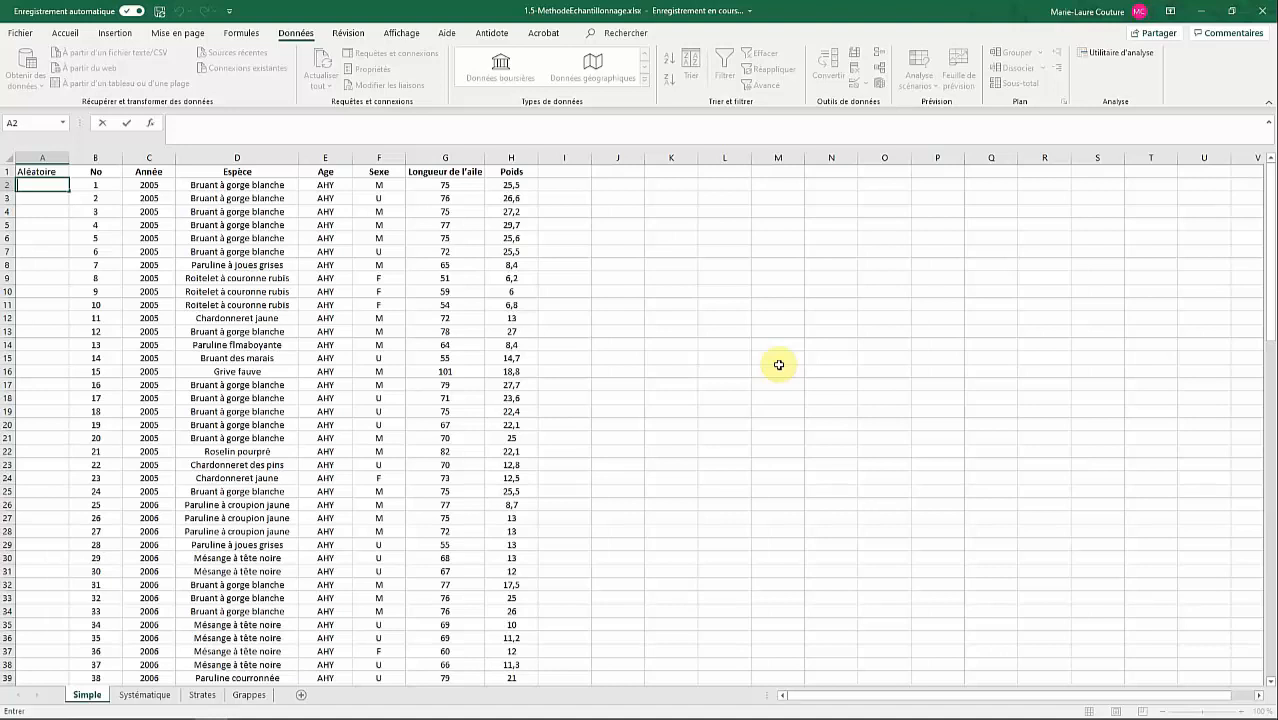
pyautogui.write('=alea')
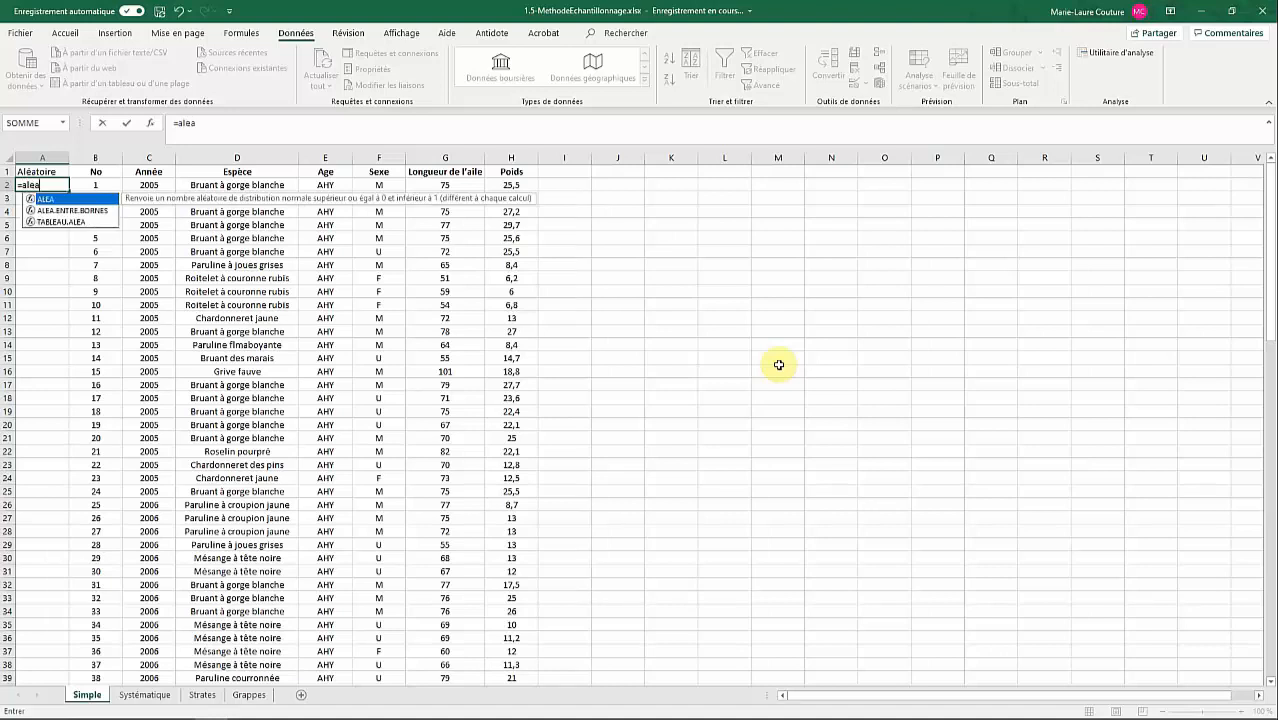
pyautogui.doubleClick(47, 199)
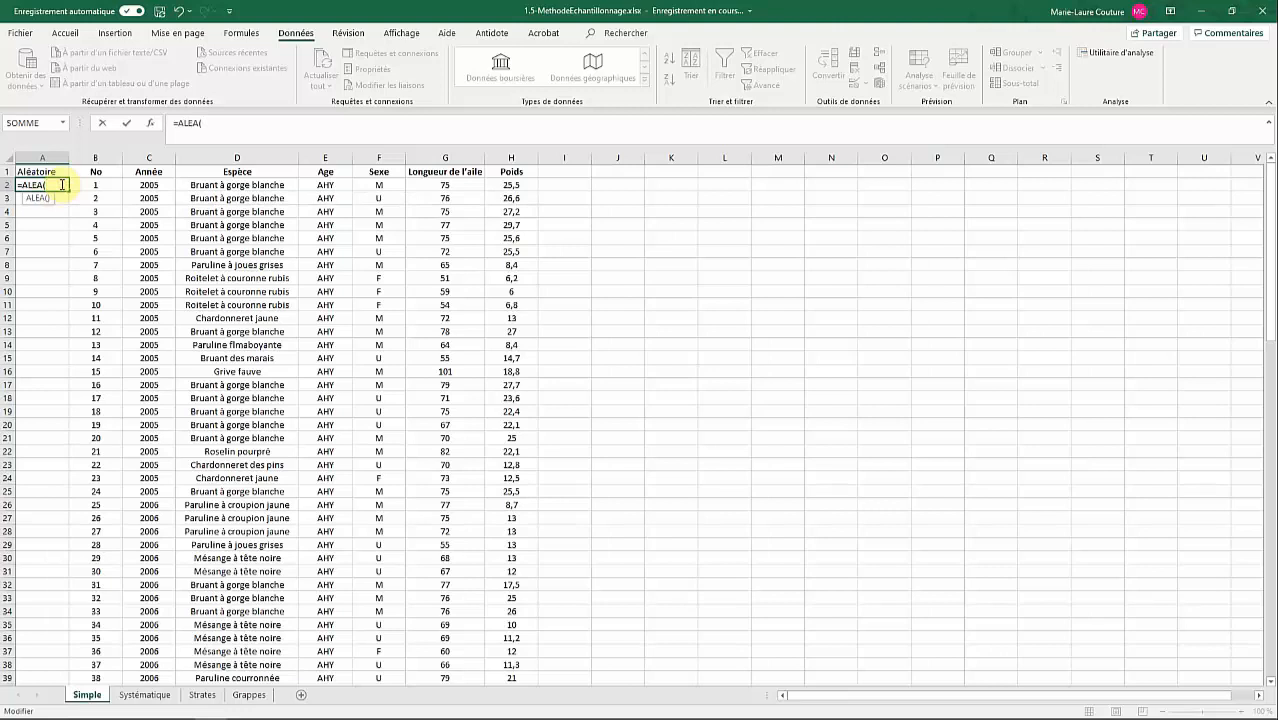
pyautogui.press('Return')
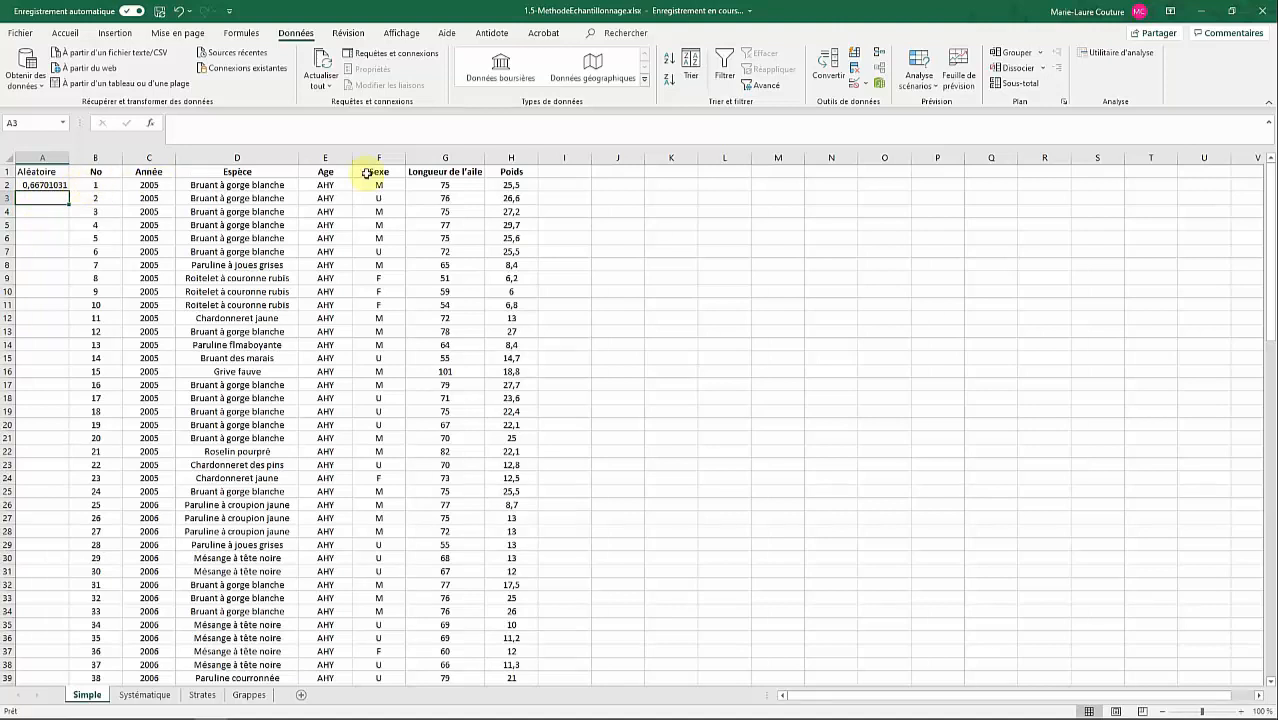
# Fill the random number formula from A2 down to the last record in A112.
pyautogui.click(38, 186)
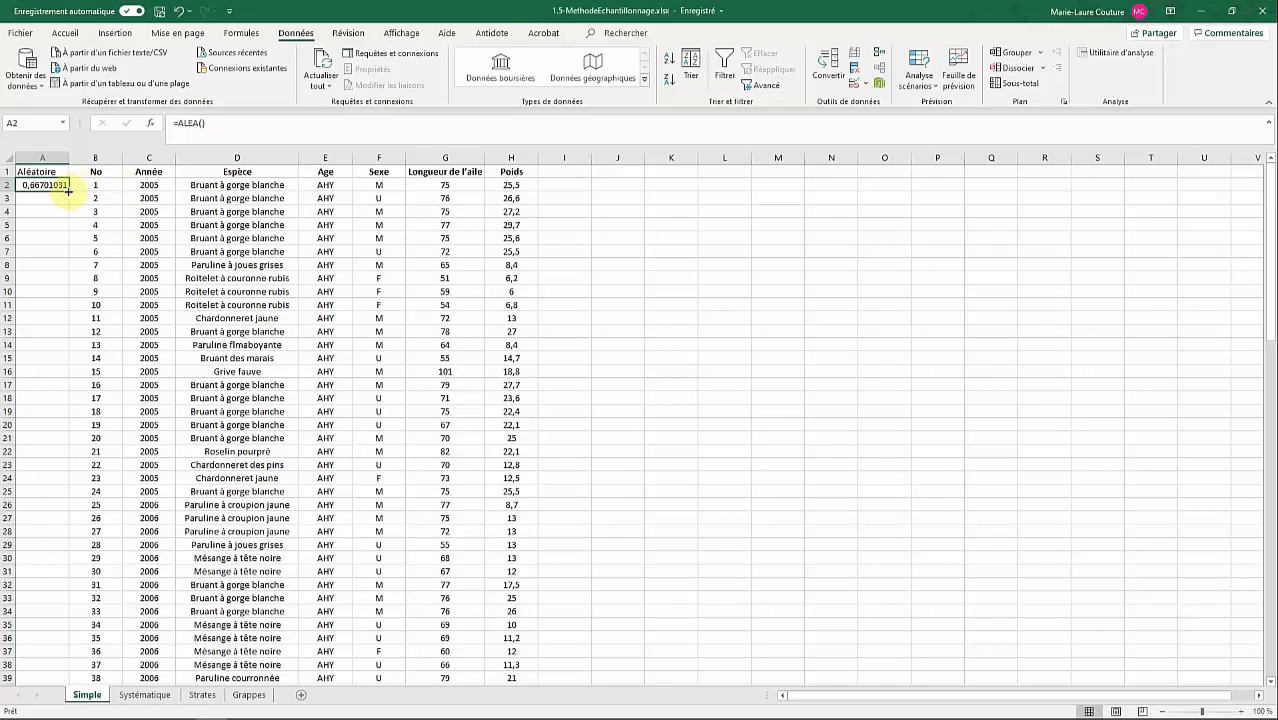
pyautogui.moveTo(67, 190); pyautogui.dragTo(46, 640)
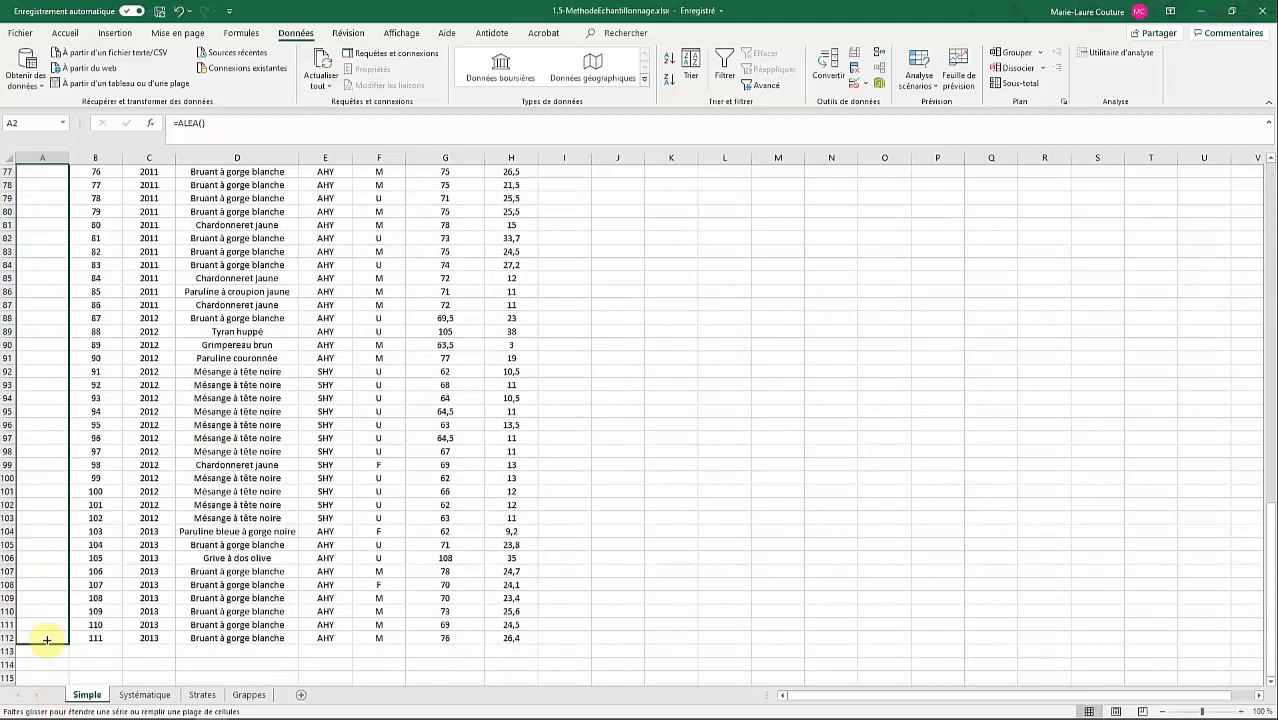
pyautogui.moveTo(46, 640); pyautogui.dragTo(47, 636)
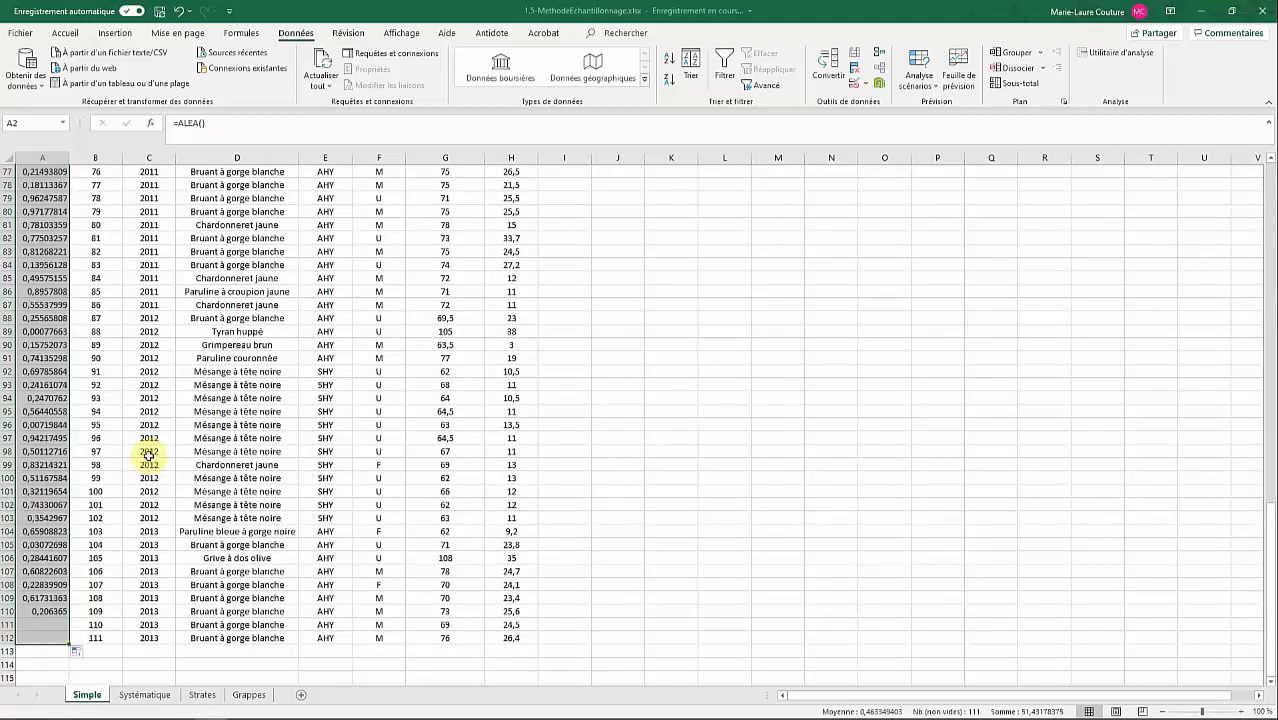
pyautogui.scroll(20, 93, 479)
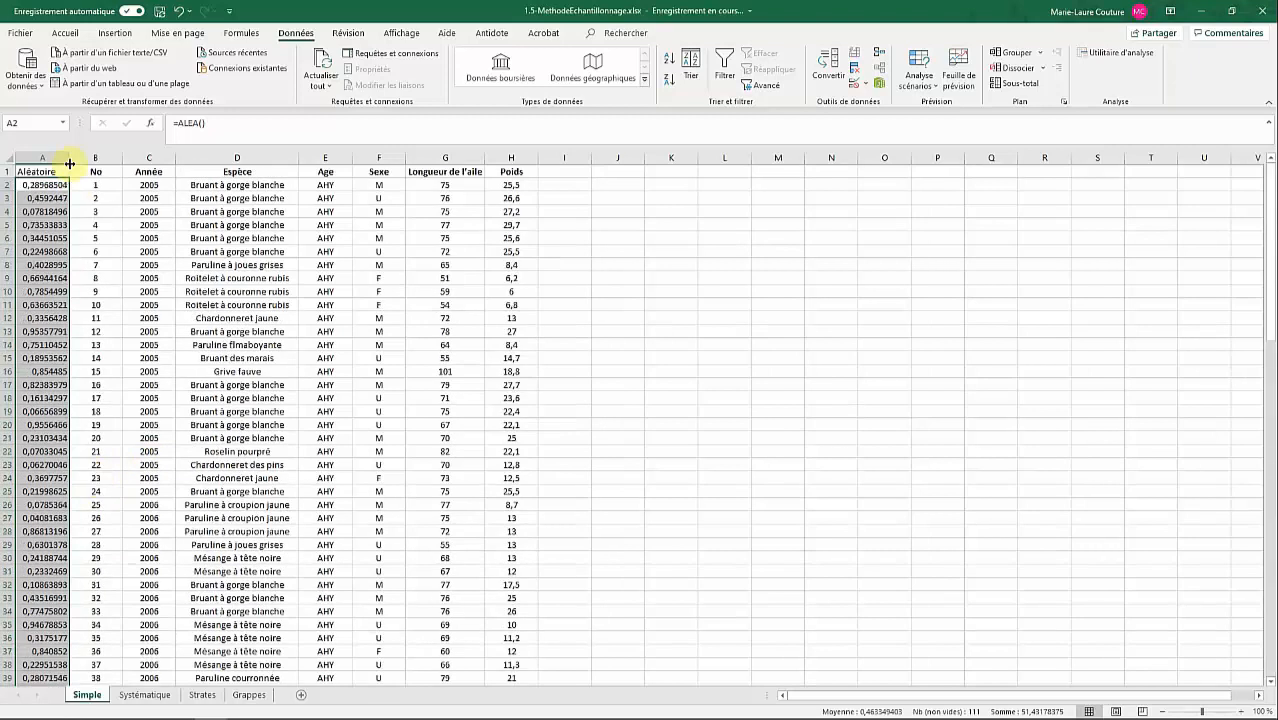
pyautogui.click(75, 184)
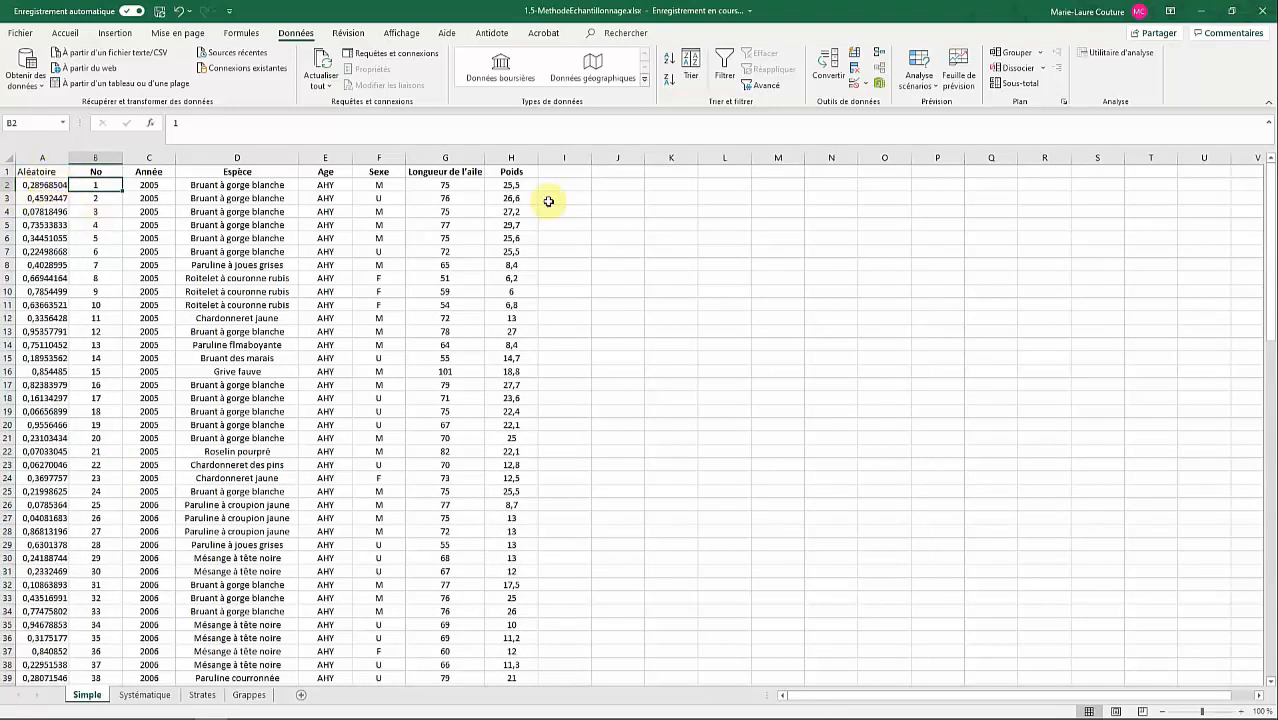
# Enter the test text "fjf" in J4 to force the random numbers to recalculate, and clear it.
pyautogui.click(618, 212)
pyautogui.write('fjf')
pyautogui.press('Return')
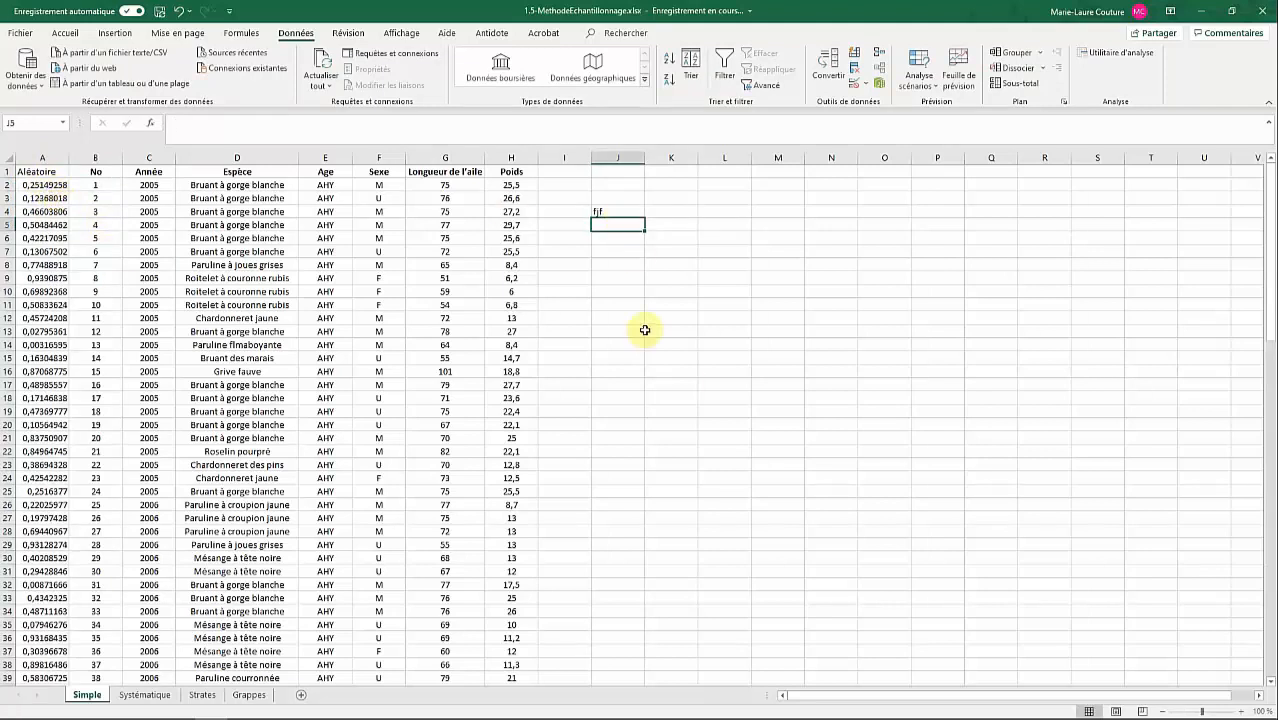
pyautogui.write('fjf')
pyautogui.press('Return')
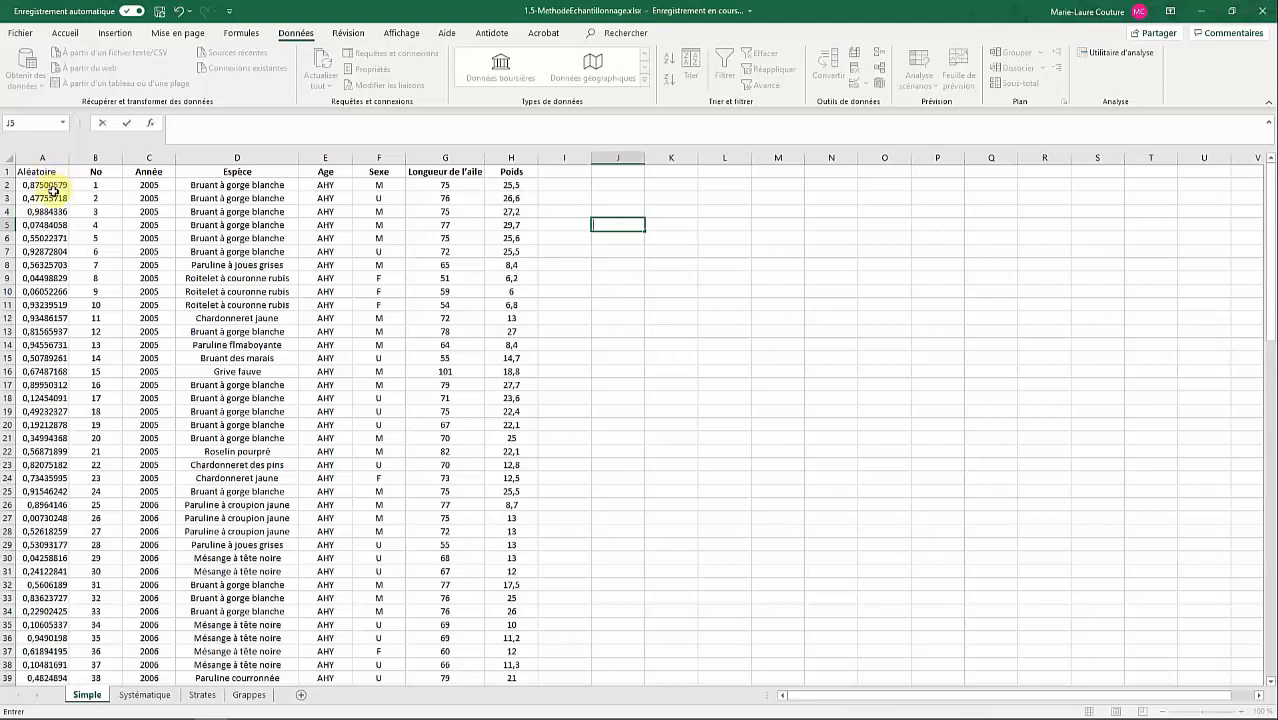
# Copy the random numbers in A2:A112 and paste them back in place as values instead of formulas.
pyautogui.moveTo(61, 185); pyautogui.dragTo(61, 664)
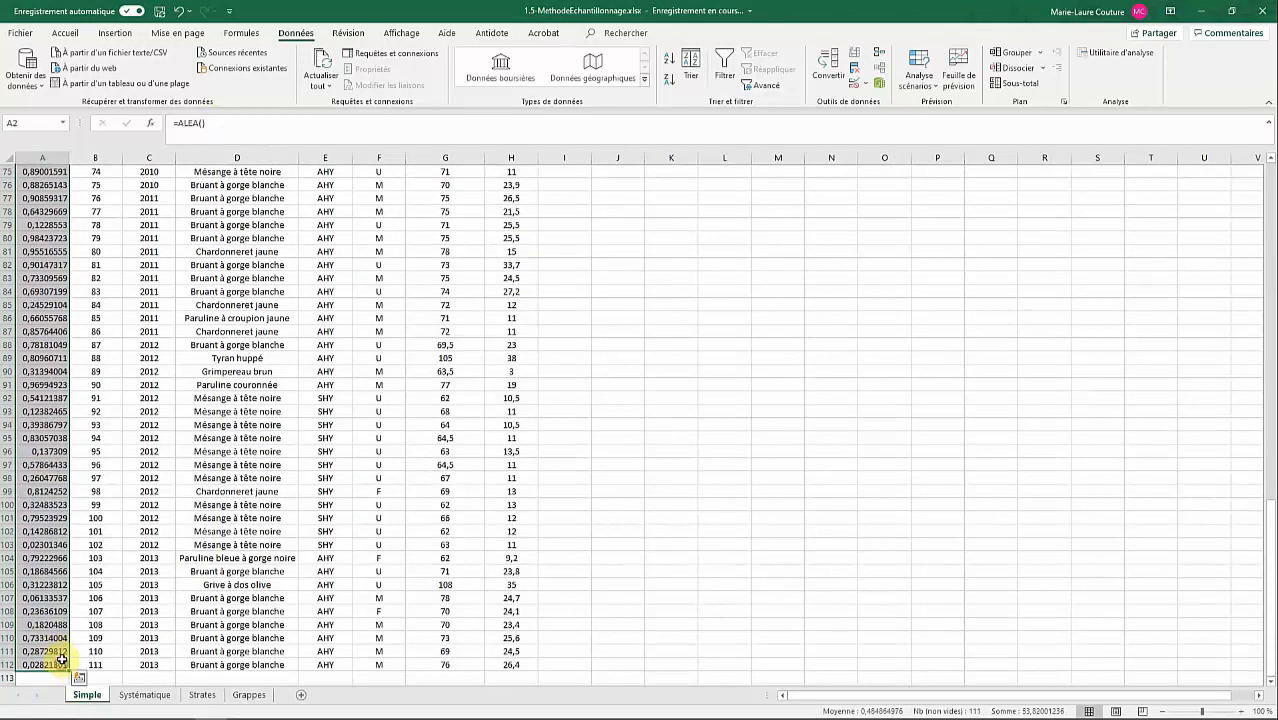
pyautogui.rightClick(42, 312)
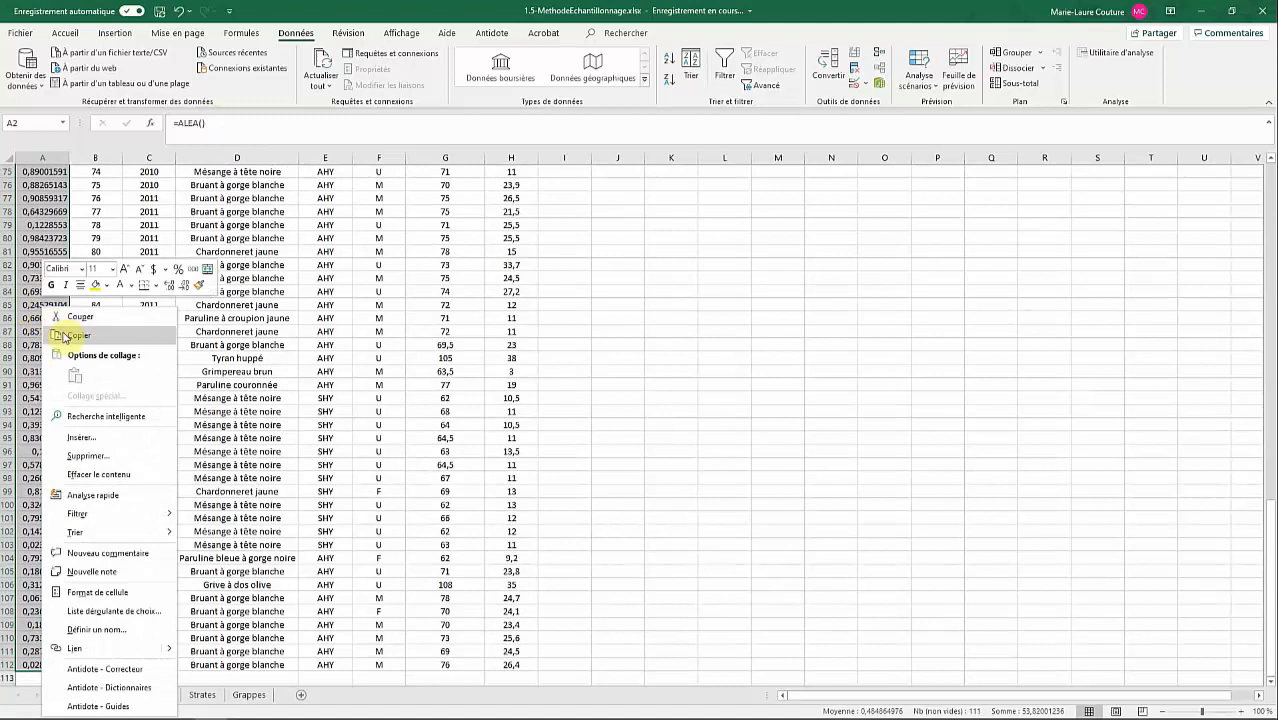
pyautogui.click(63, 337)
pyautogui.scroll(20, 63, 300)
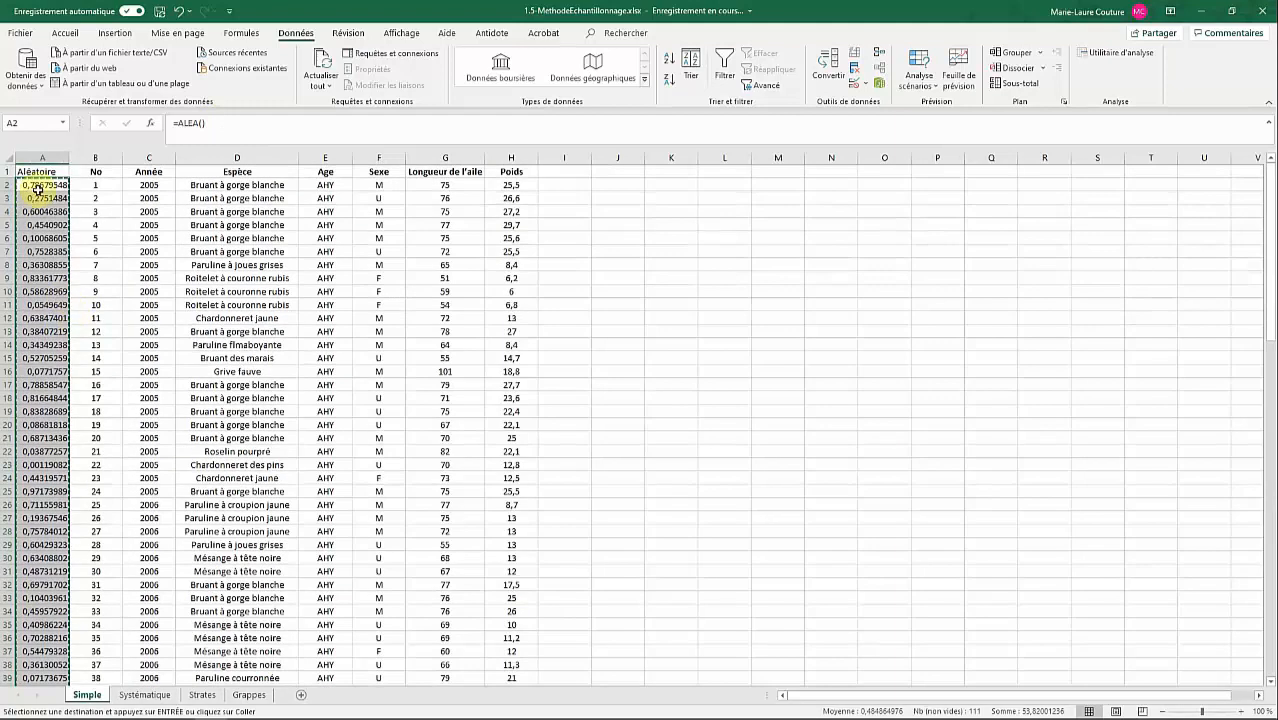
pyautogui.click(65, 33)
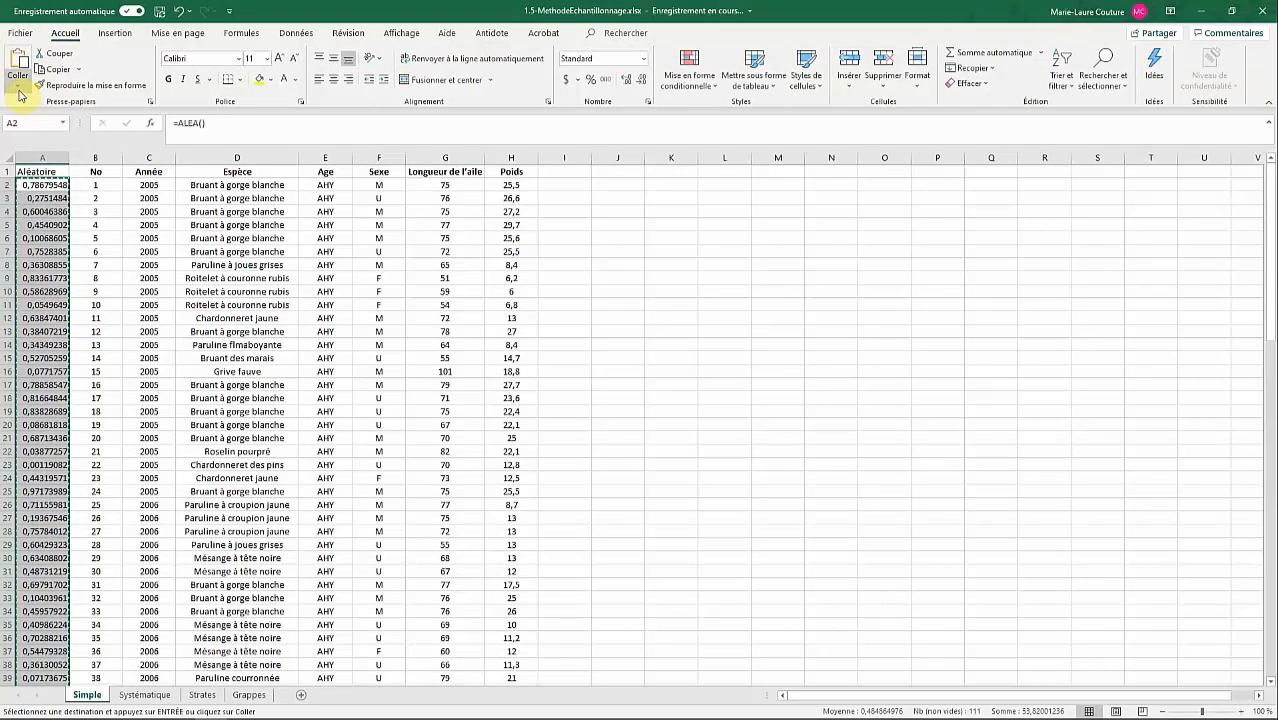
pyautogui.click(18, 88)
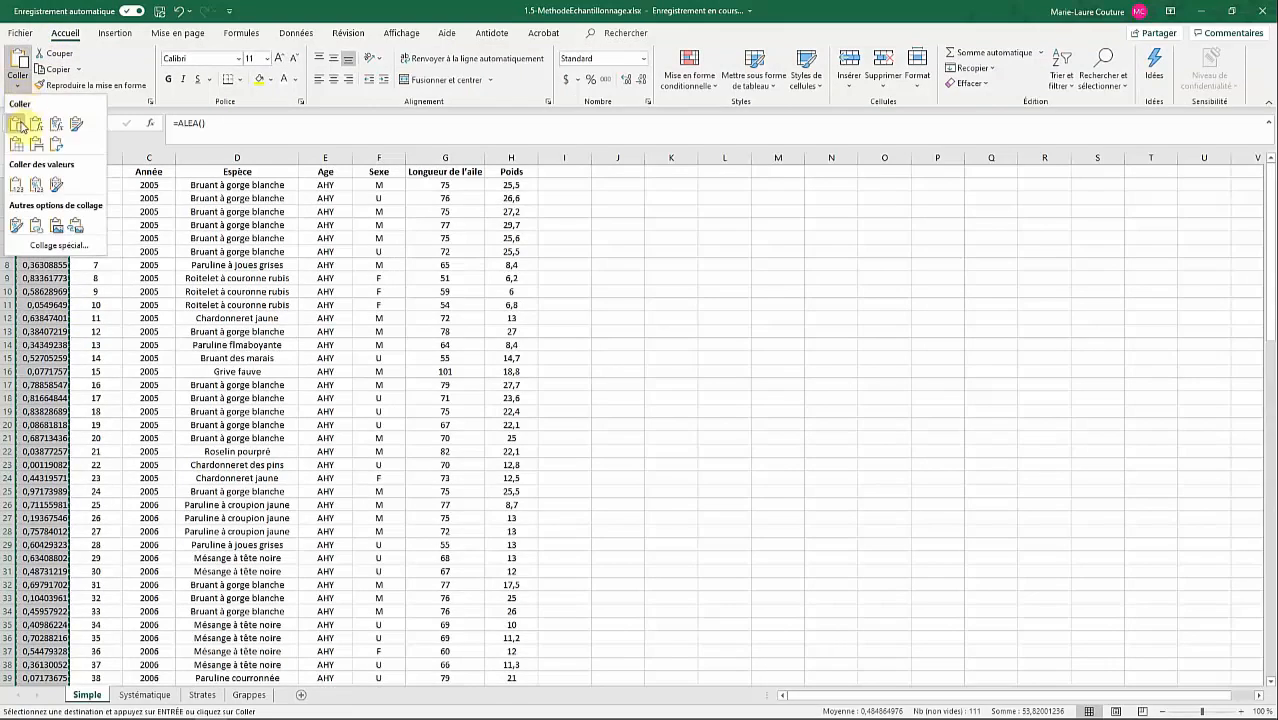
pyautogui.click(37, 190)
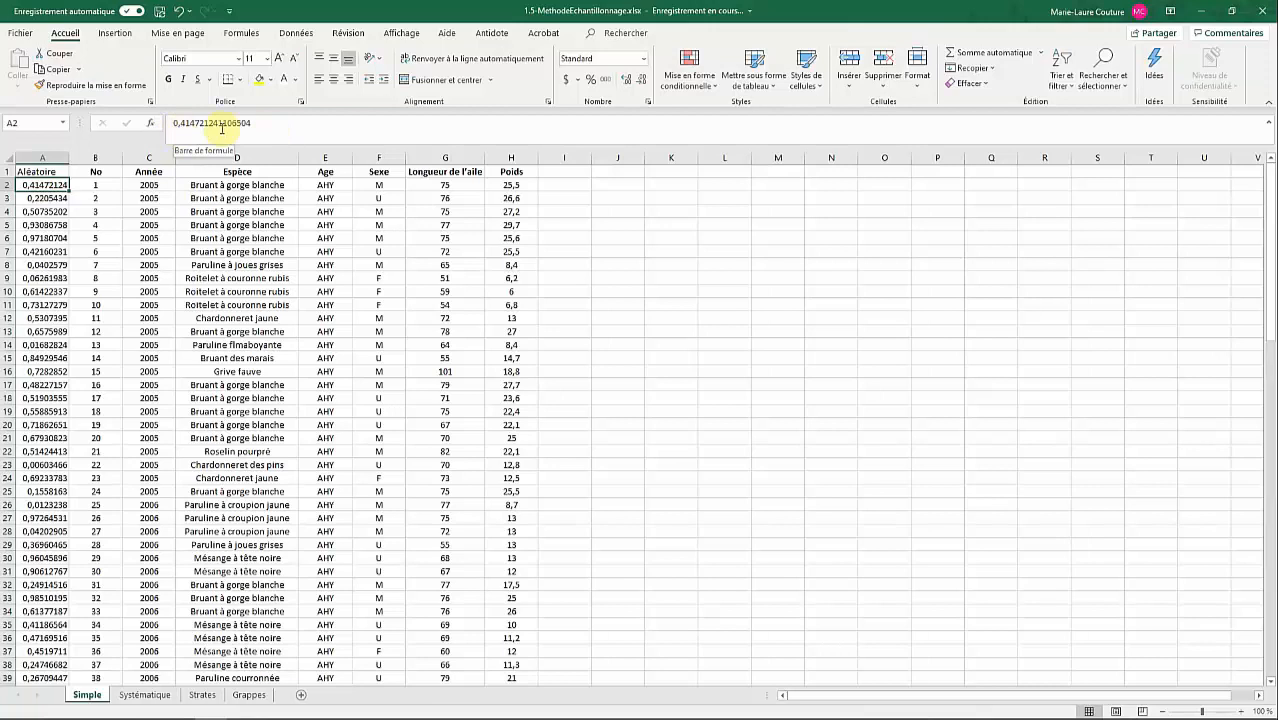
# Format the Aléatoire header in A1 as bold and centered, like the other column headers.
pyautogui.click(36, 197)
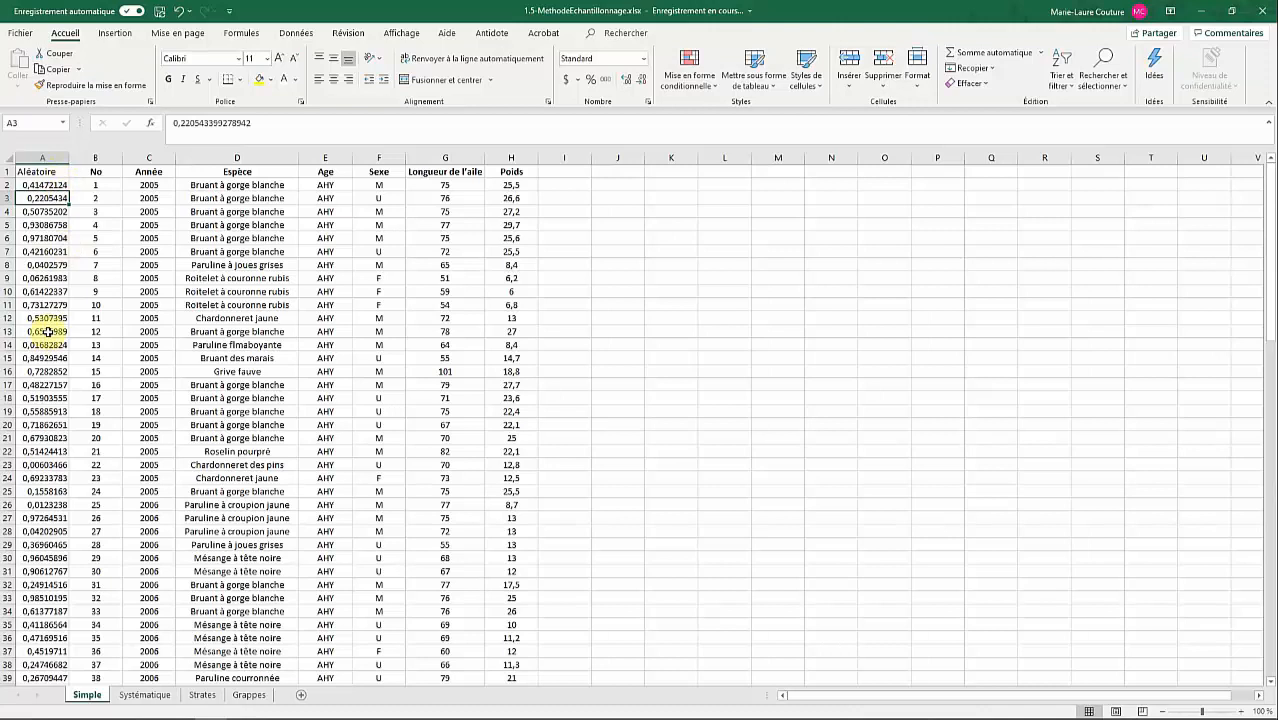
pyautogui.click(139, 250)
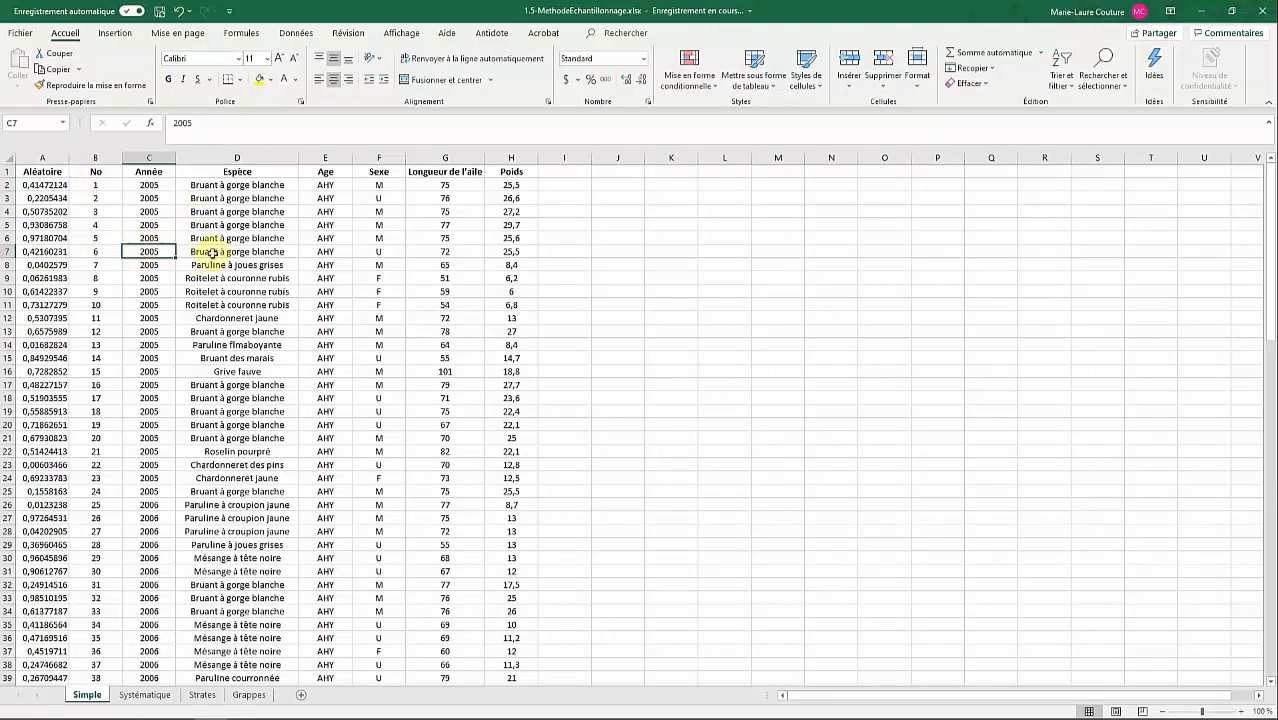
# Create named ranges for every column of the whole data table, using the names in its top row.
pyautogui.click(113, 207)
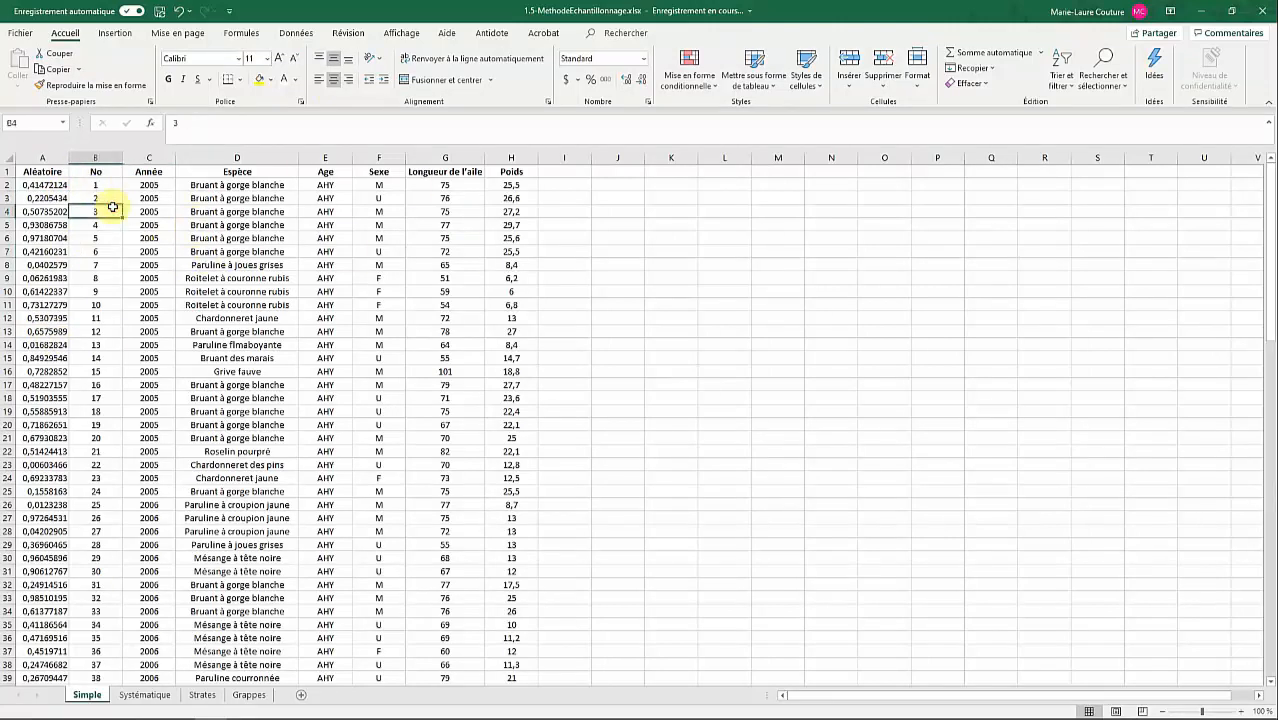
pyautogui.hotkey('ctrl', 'a')
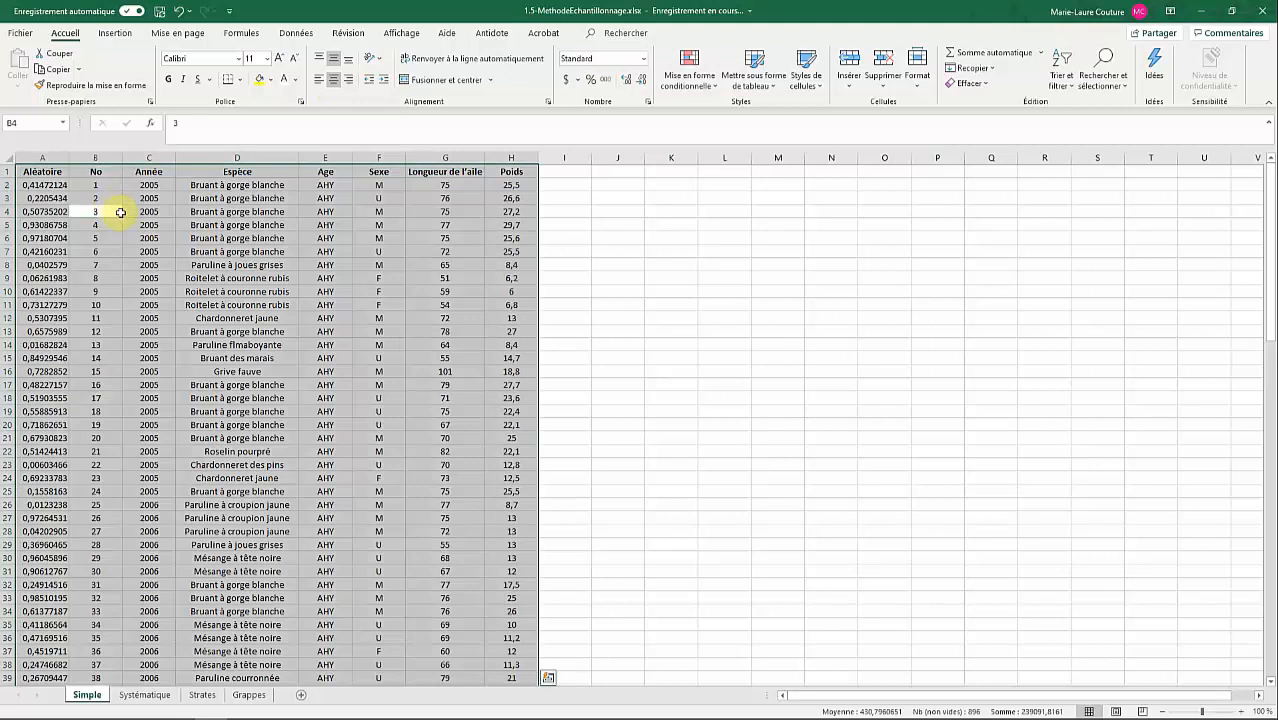
pyautogui.click(234, 36)
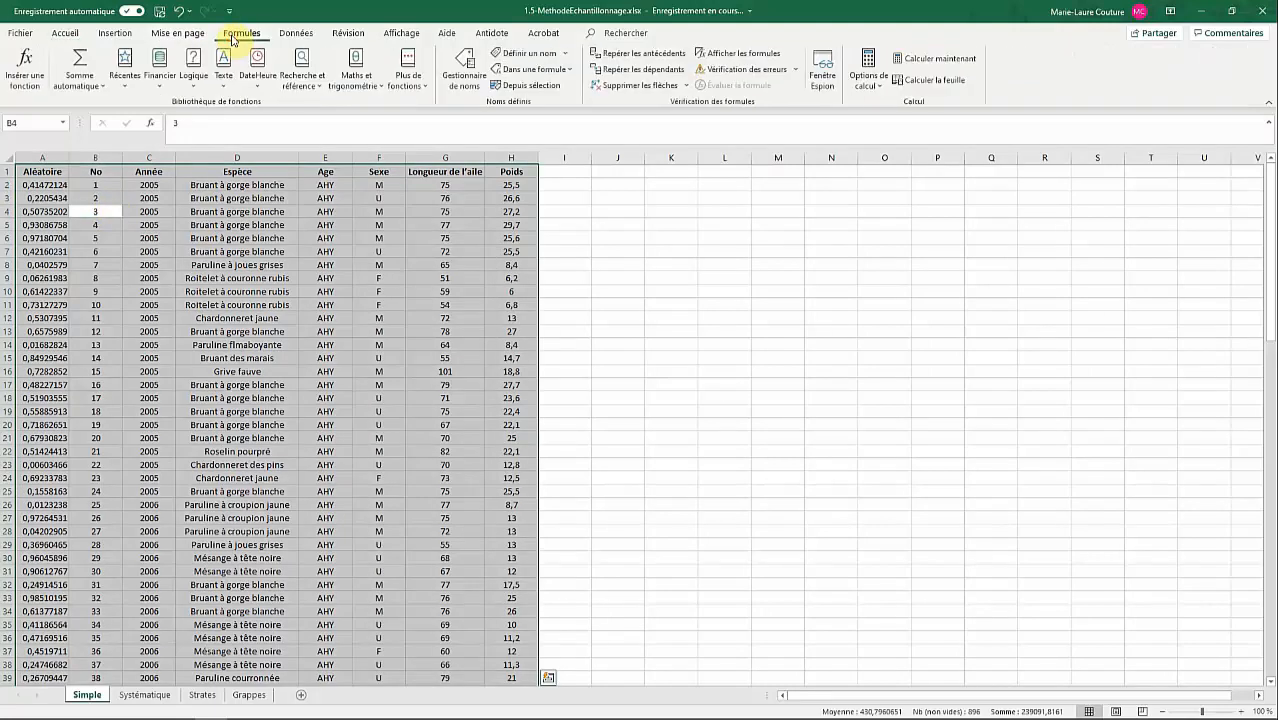
pyautogui.click(520, 85)
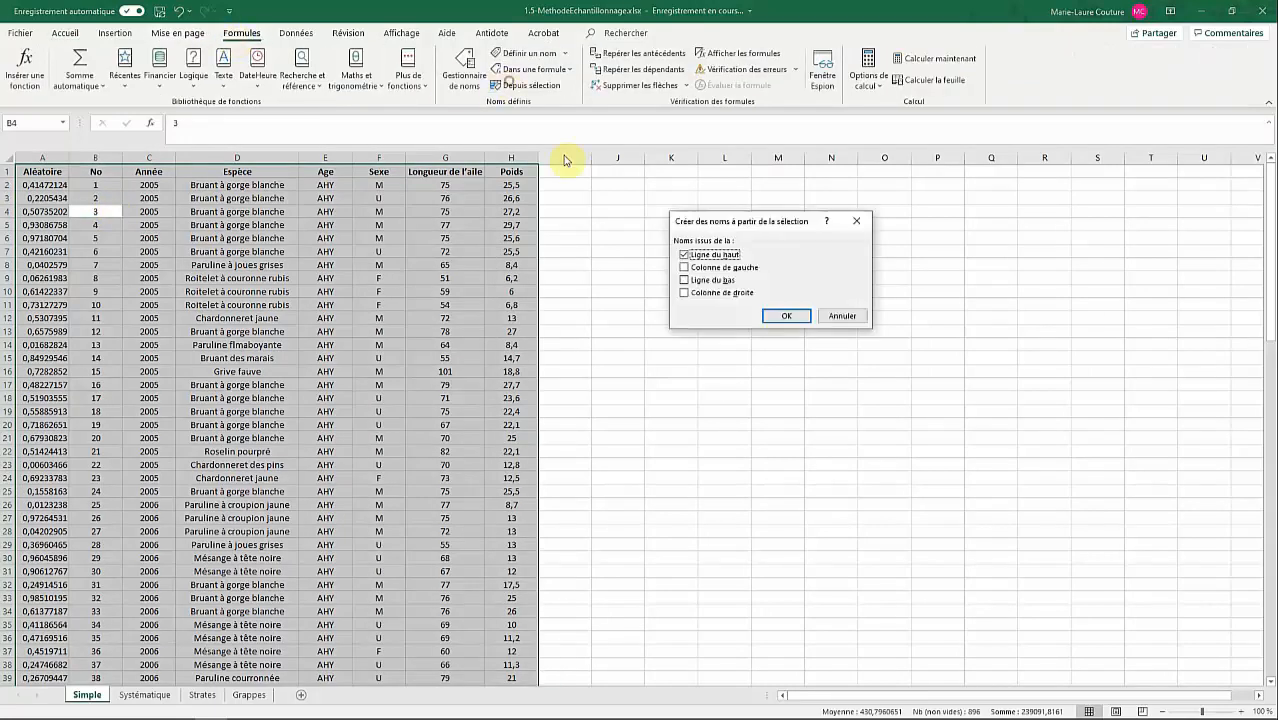
pyautogui.click(786, 315)
pyautogui.click(617, 224)
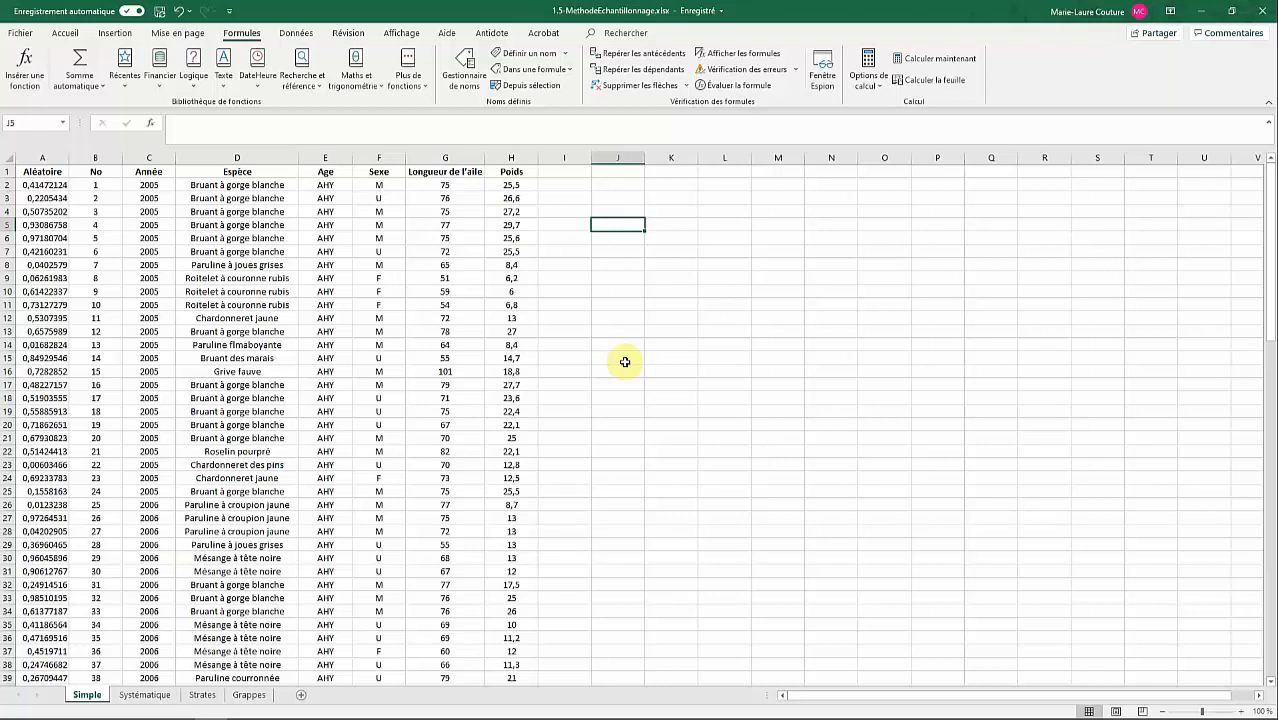
pyautogui.click(90, 211)
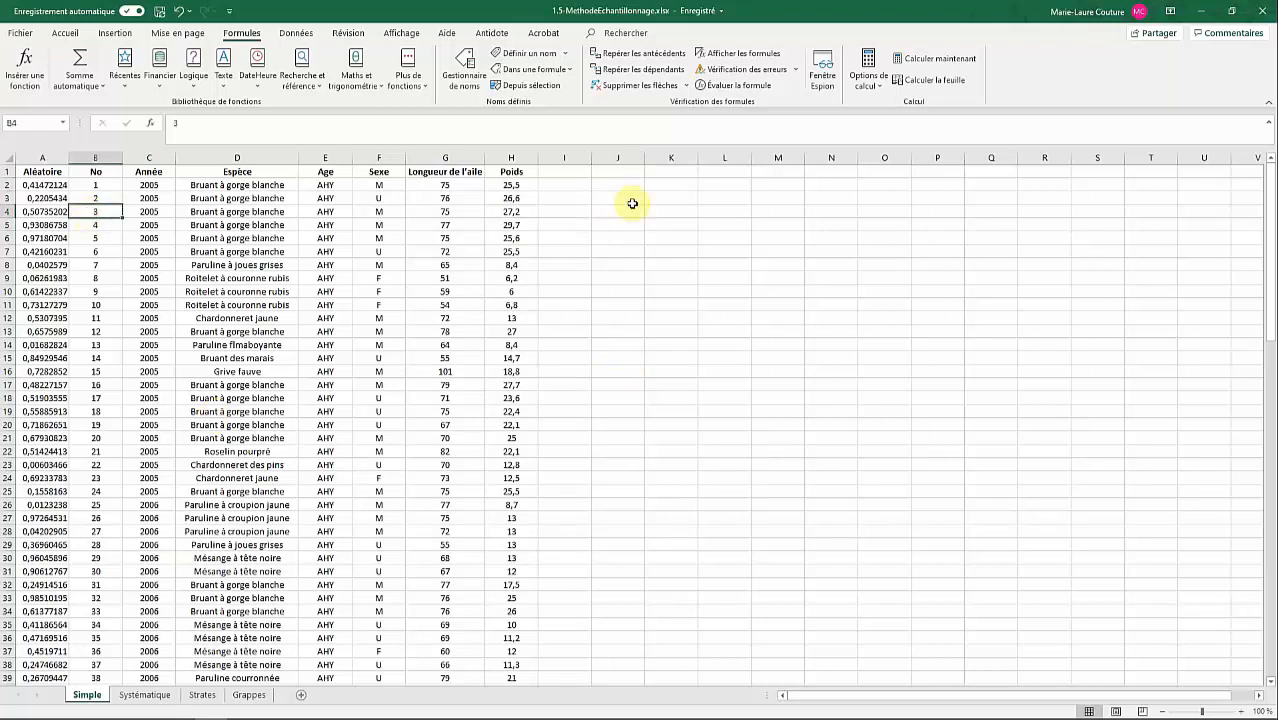
# Enter the sample size note "n=5 oiseaux" in cell J2.
pyautogui.click(612, 190)
pyautogui.write('n=5')
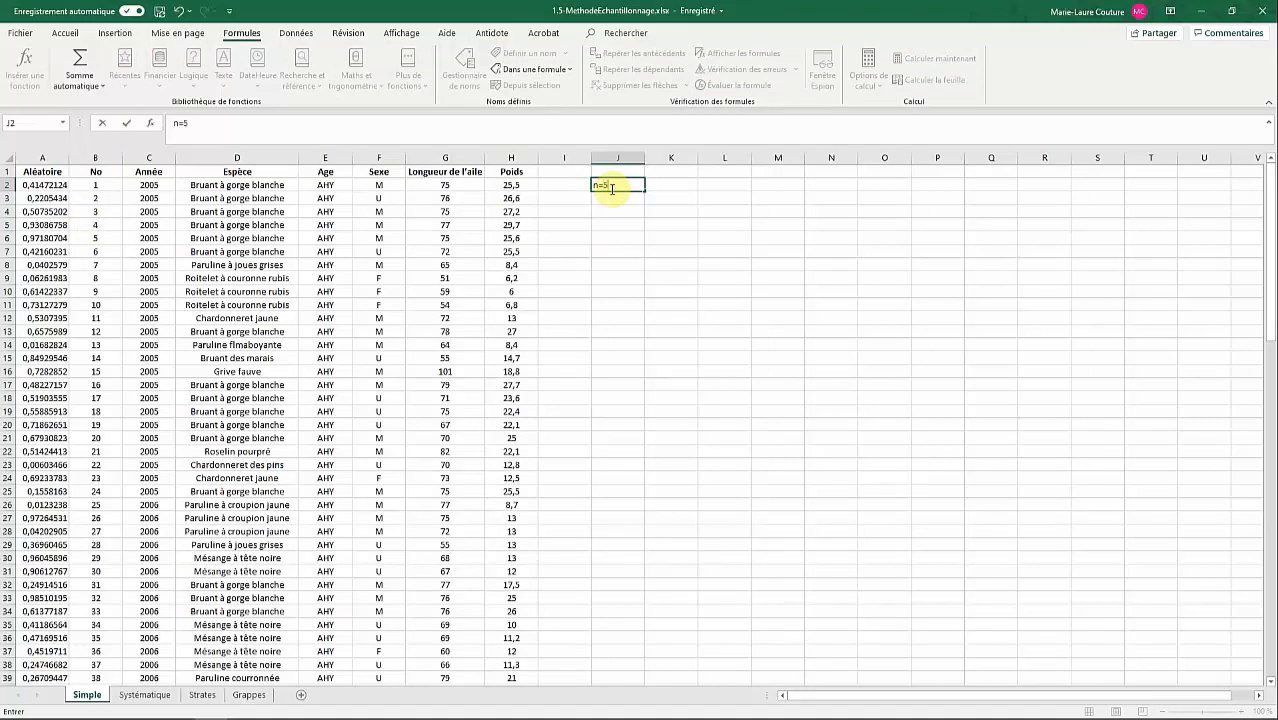
pyautogui.write(' oiseaux')
# Sort the whole data table by the Aléatoire column, from smallest to largest cell value.
pyautogui.click(55, 195)
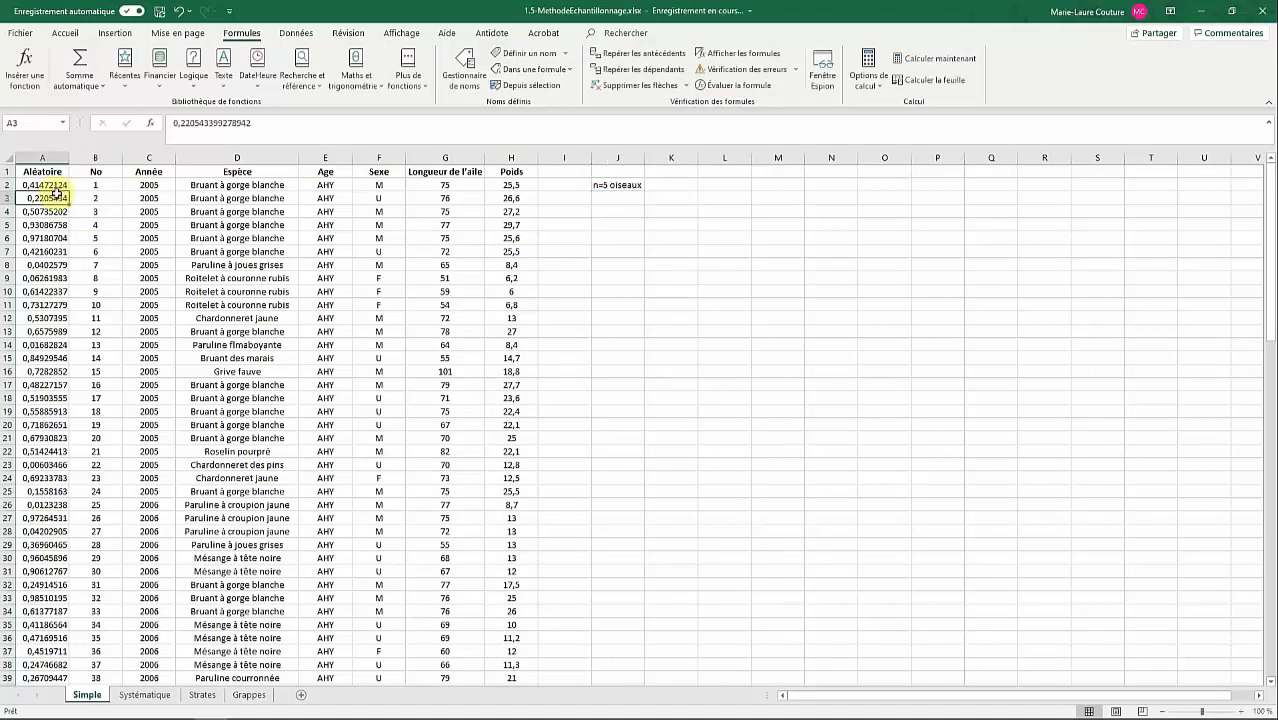
pyautogui.hotkey('ctrl', 'a')
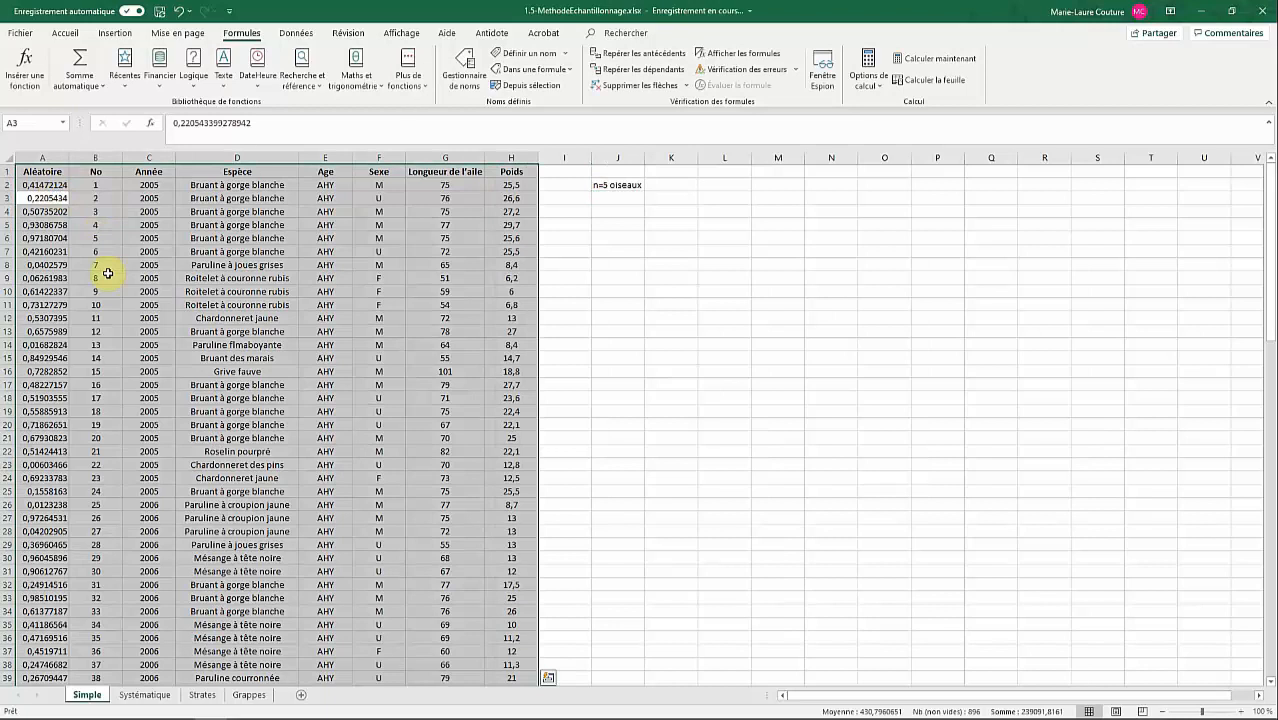
pyautogui.click(303, 33)
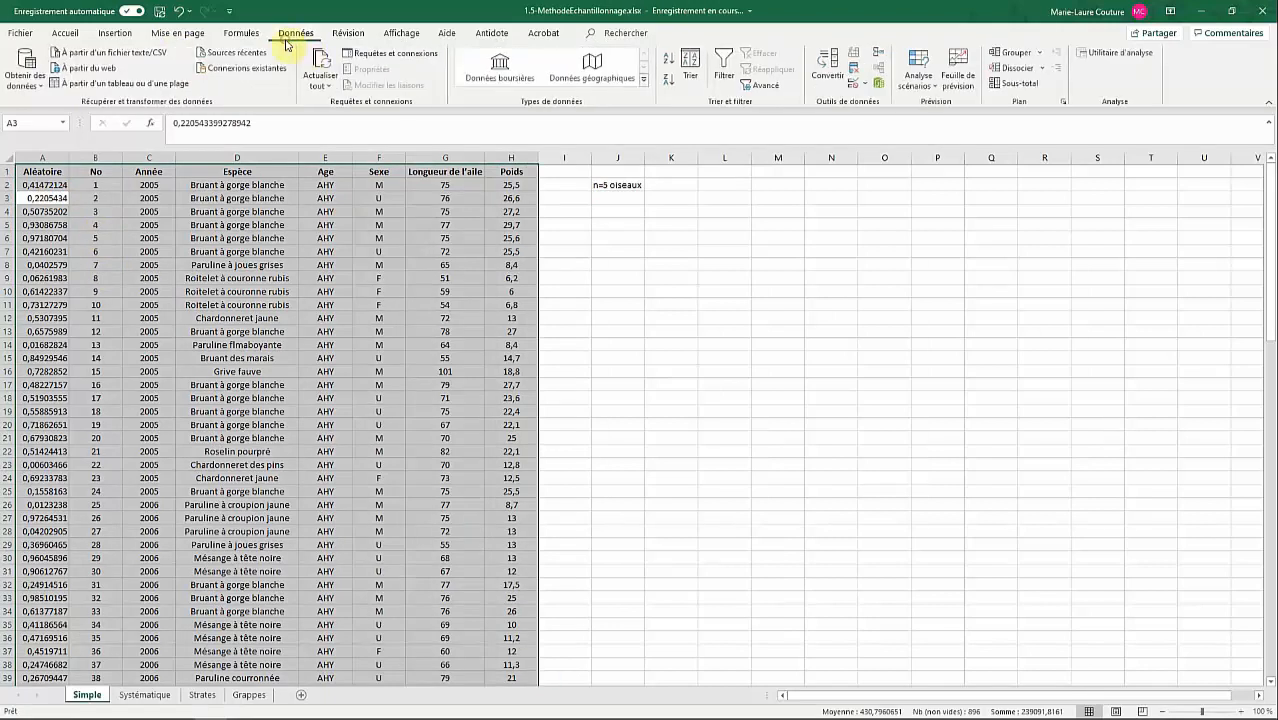
pyautogui.click(682, 68)
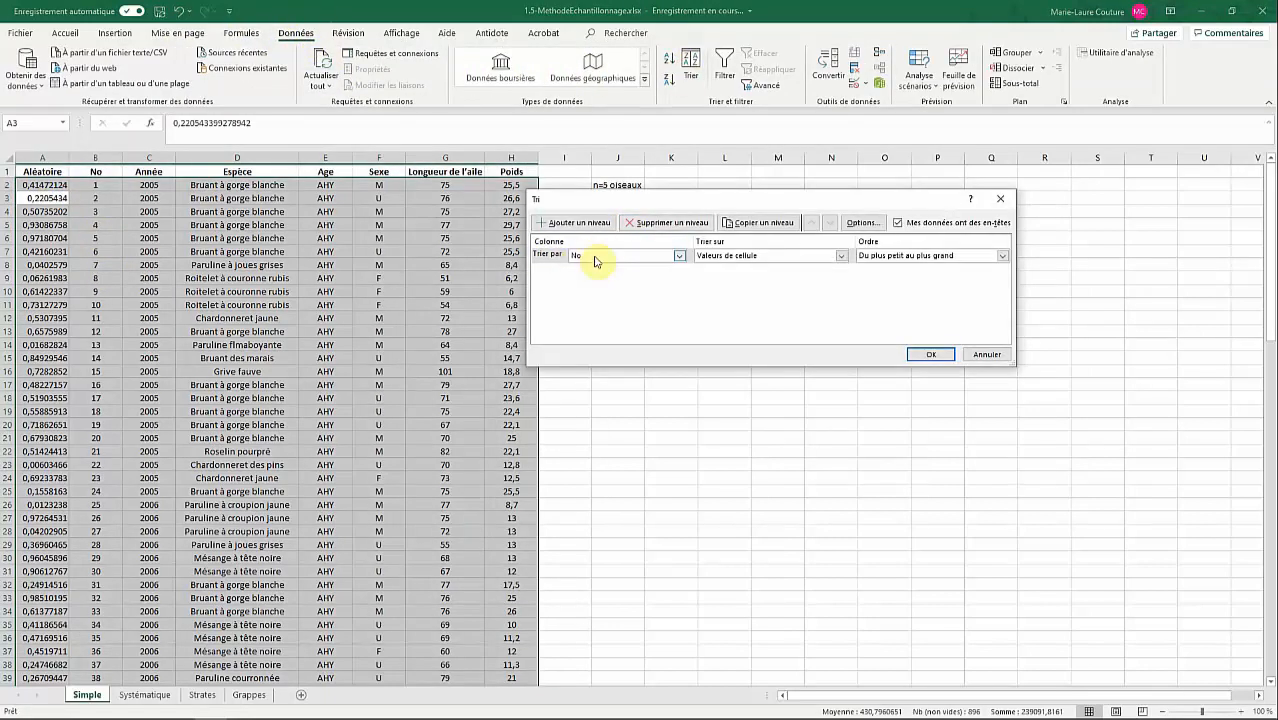
pyautogui.click(598, 258)
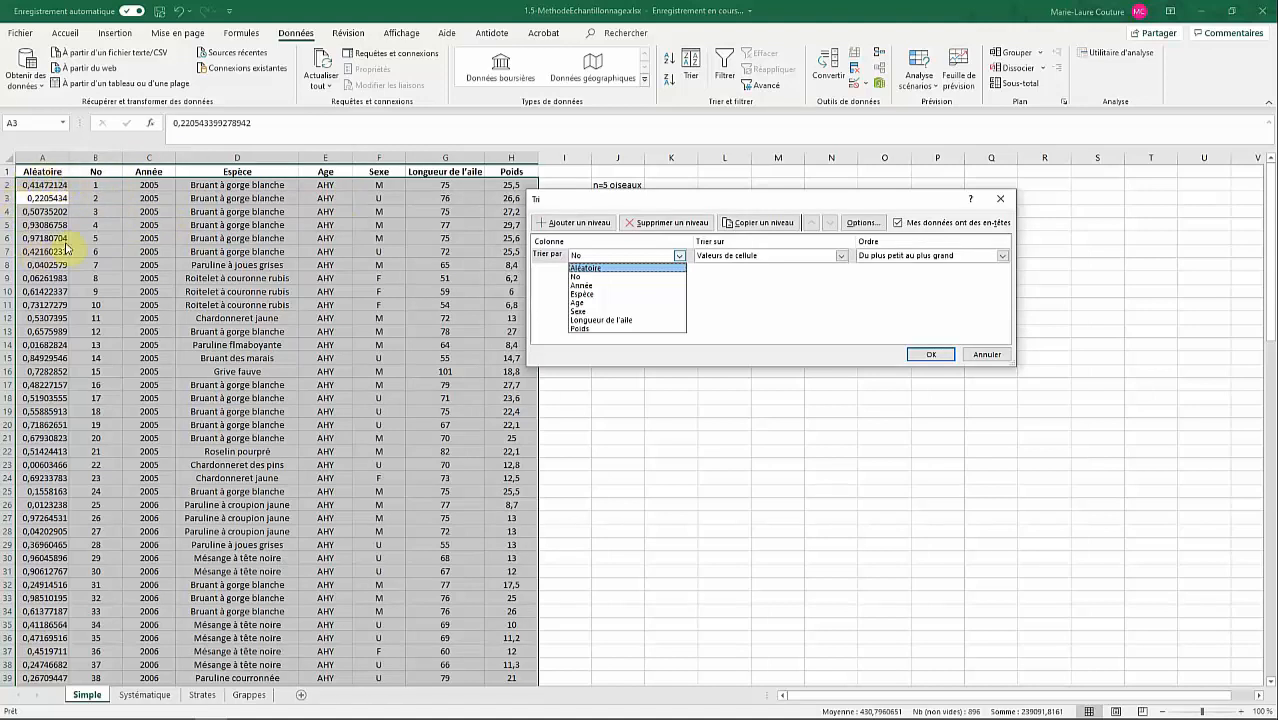
pyautogui.click(618, 270)
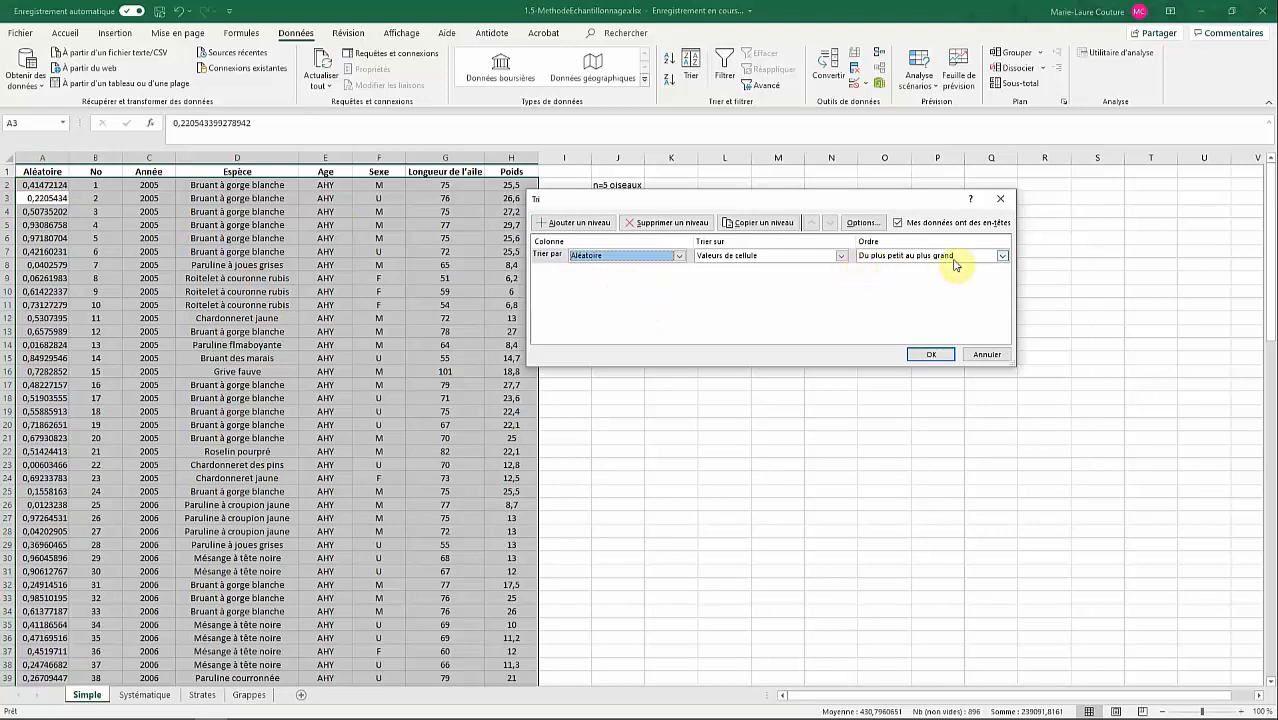
pyautogui.click(931, 354)
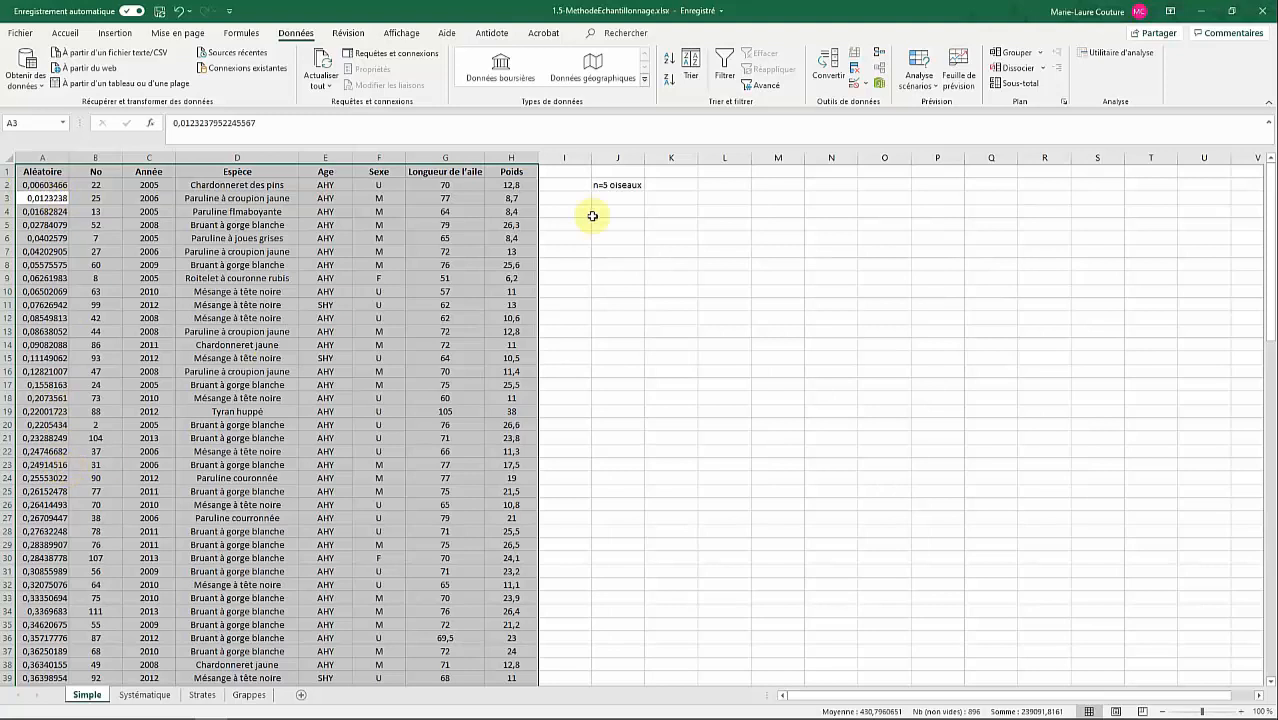
pyautogui.click(665, 237)
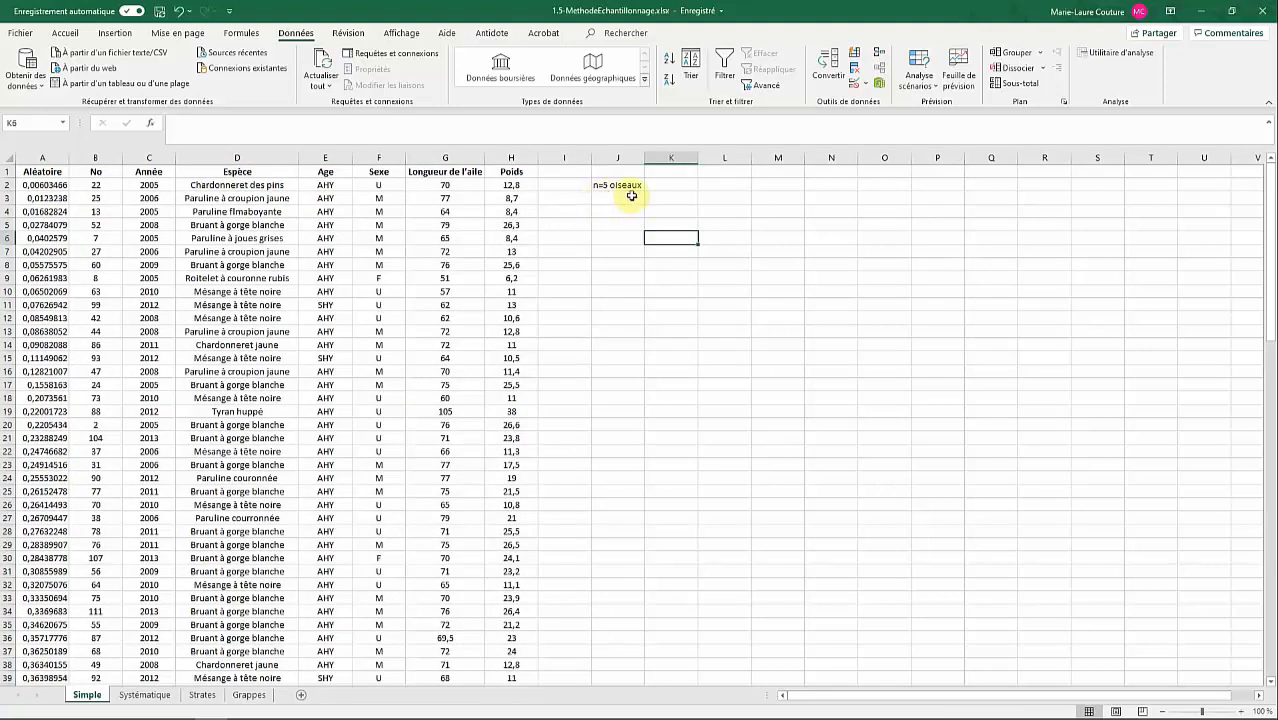
# Color the text of the first five sorted records, A2:H6, red to mark them as the sample.
pyautogui.moveTo(54, 184); pyautogui.dragTo(505, 238)
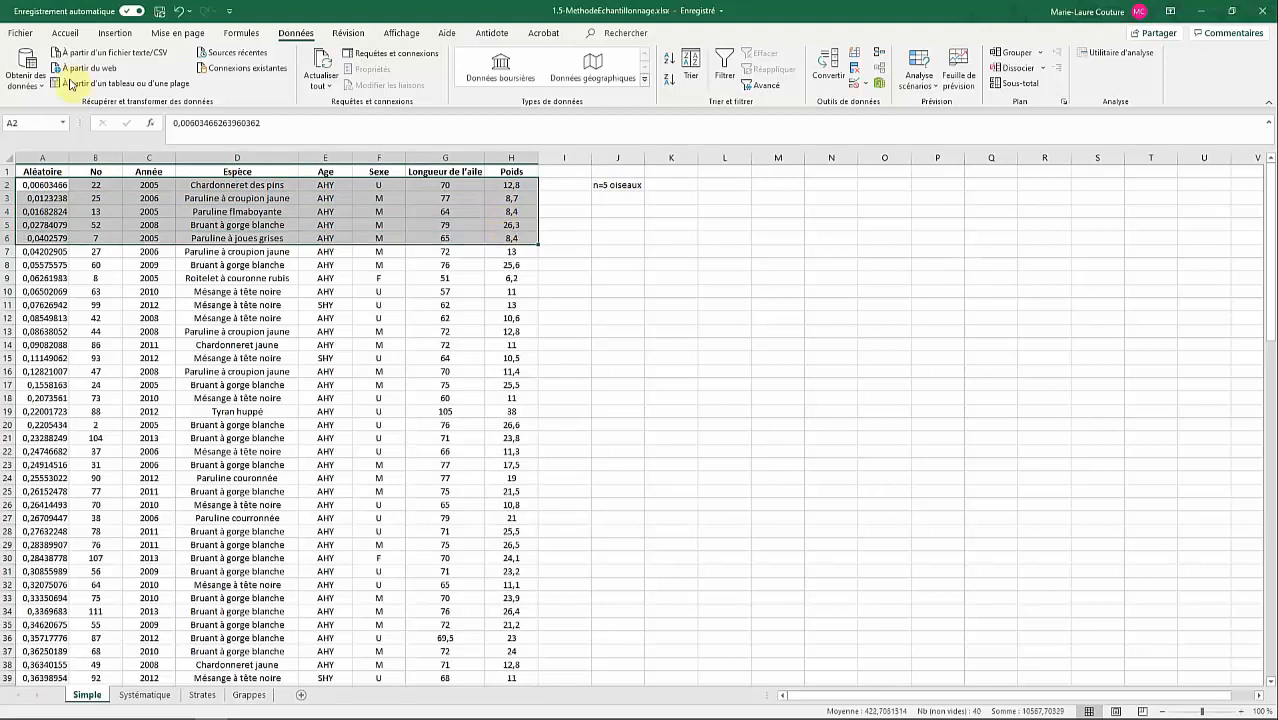
pyautogui.click(65, 33)
pyautogui.click(284, 79)
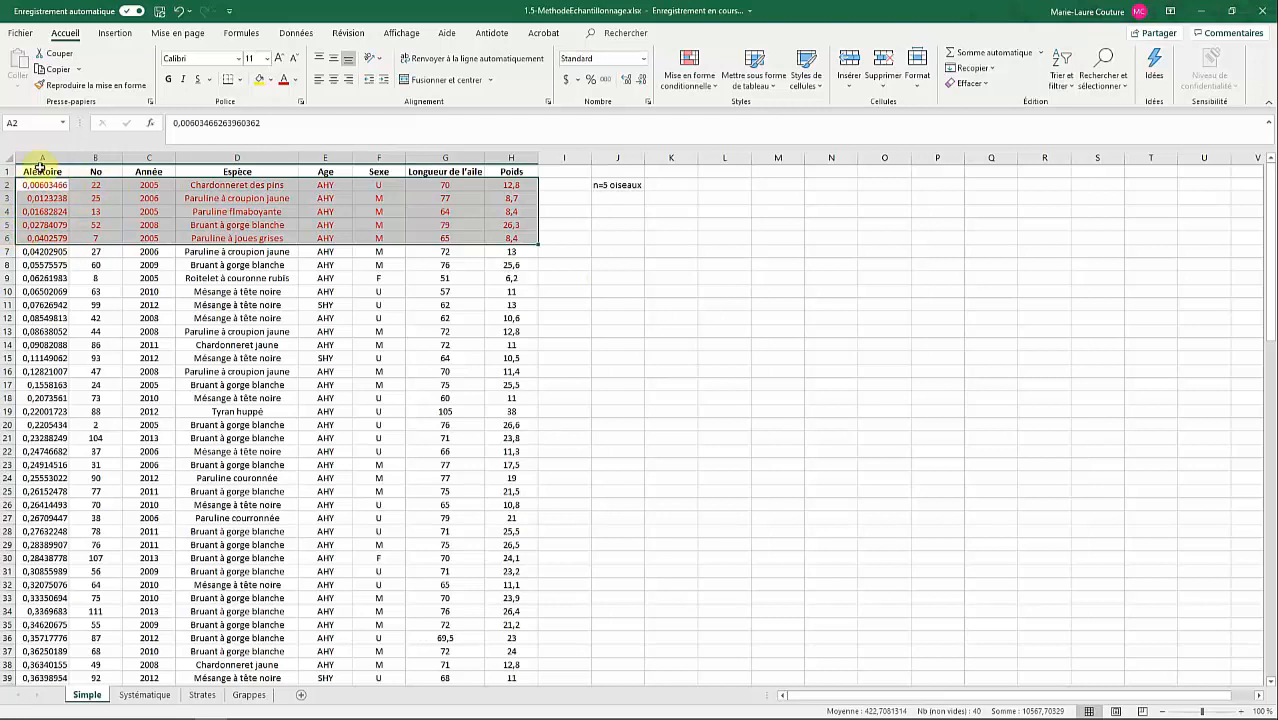
pyautogui.click(668, 225)
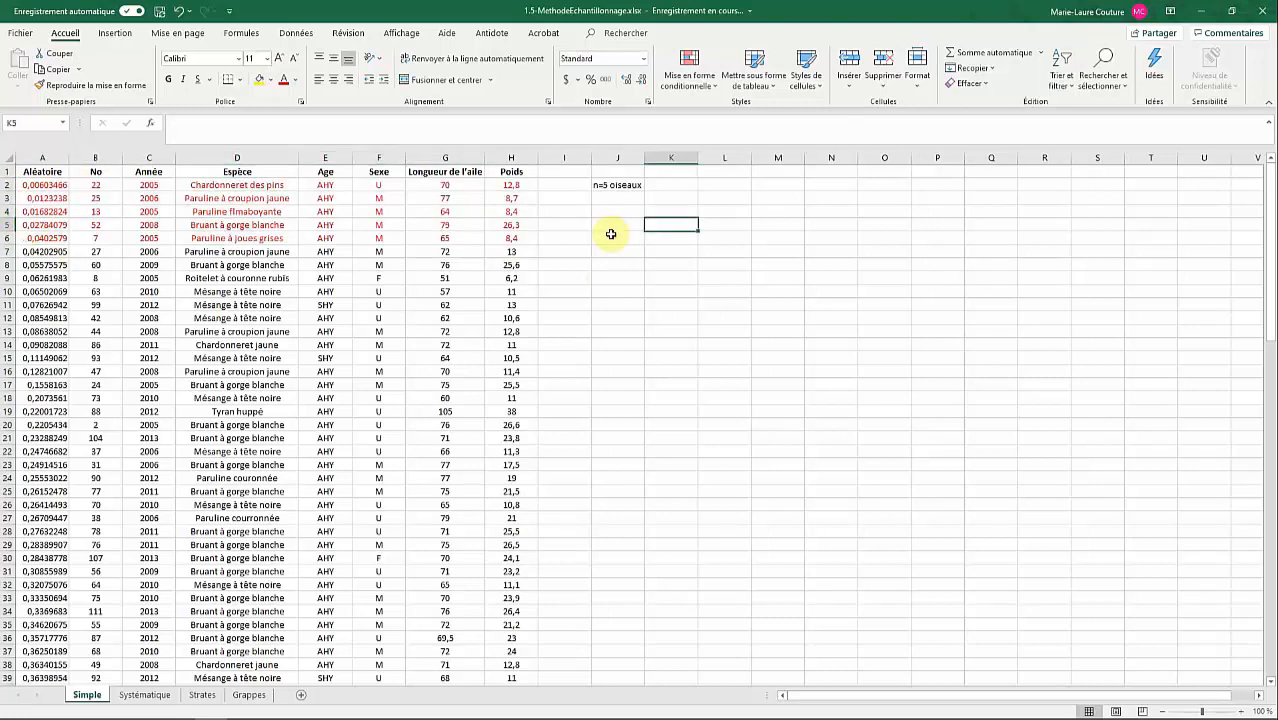